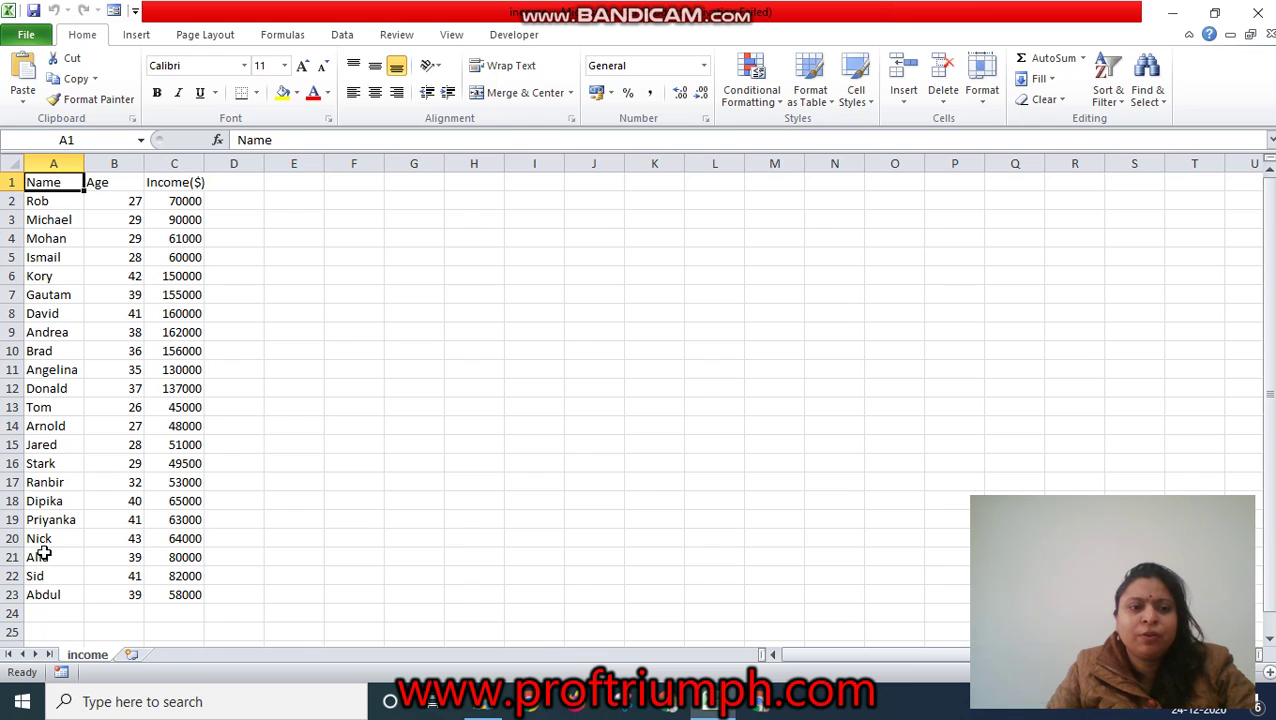
- Bold the Name, Age and Income($) header row and set the sheet zoom to 125%
{"action": "left_click", "coordinate": [14, 181]}
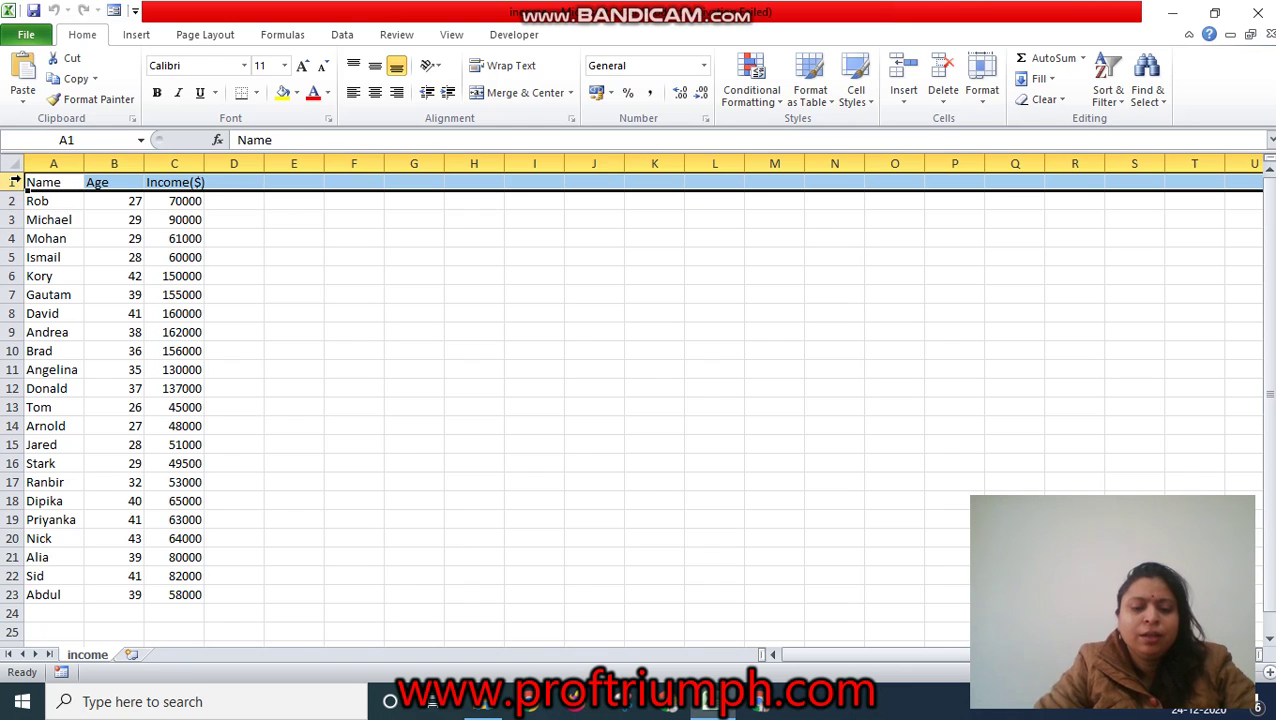
{"action": "key", "text": "ctrl+b"}
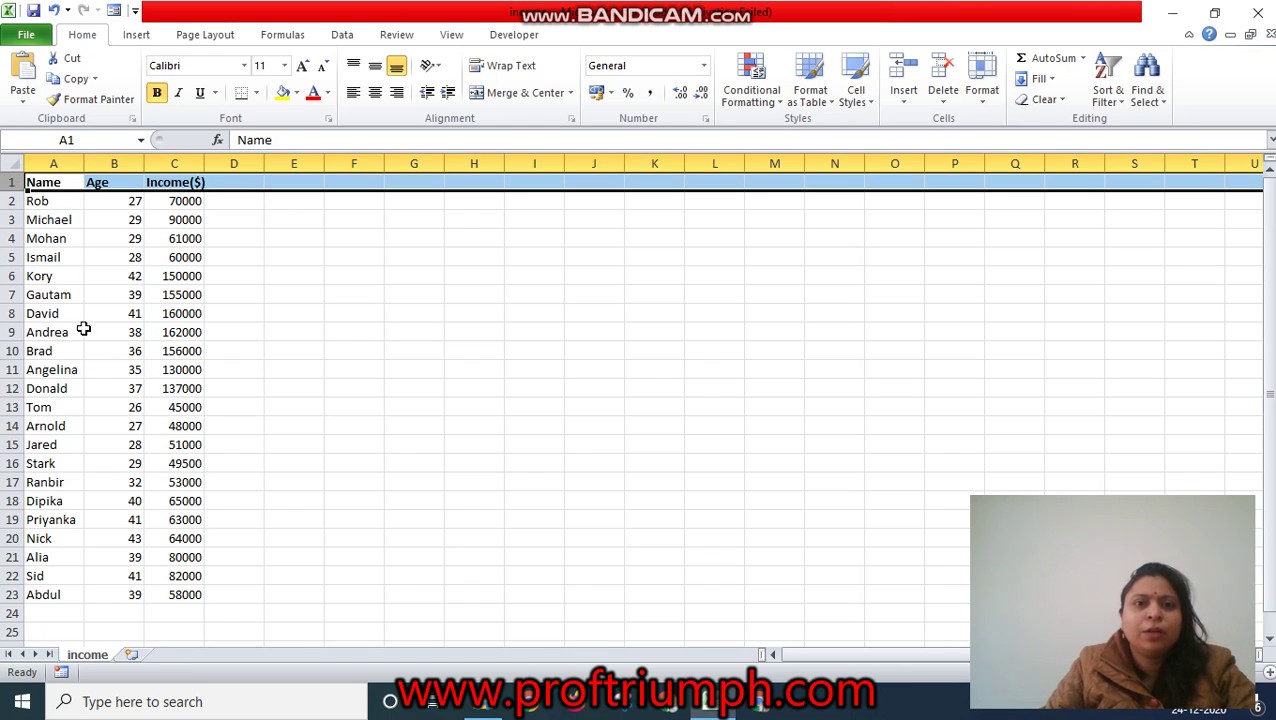
{"action": "left_click", "coordinate": [447, 34]}
{"action": "left_click", "coordinate": [417, 82]}
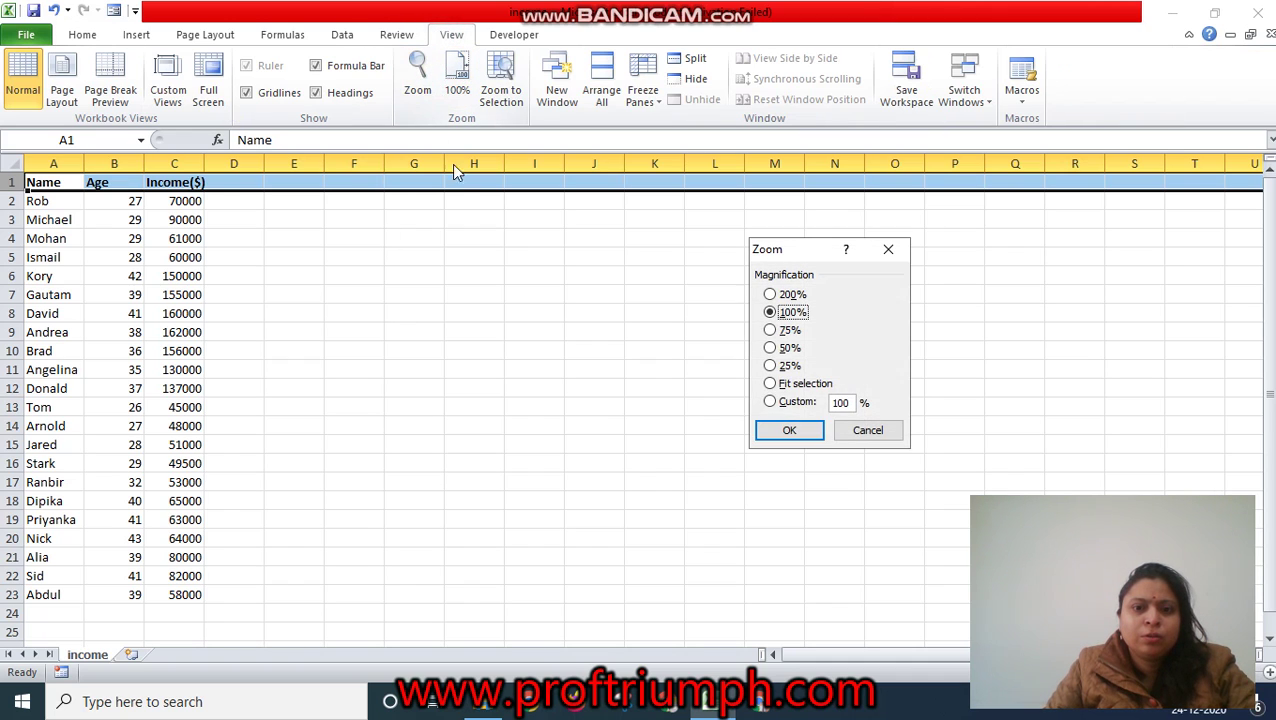
{"action": "type", "text": "15"}
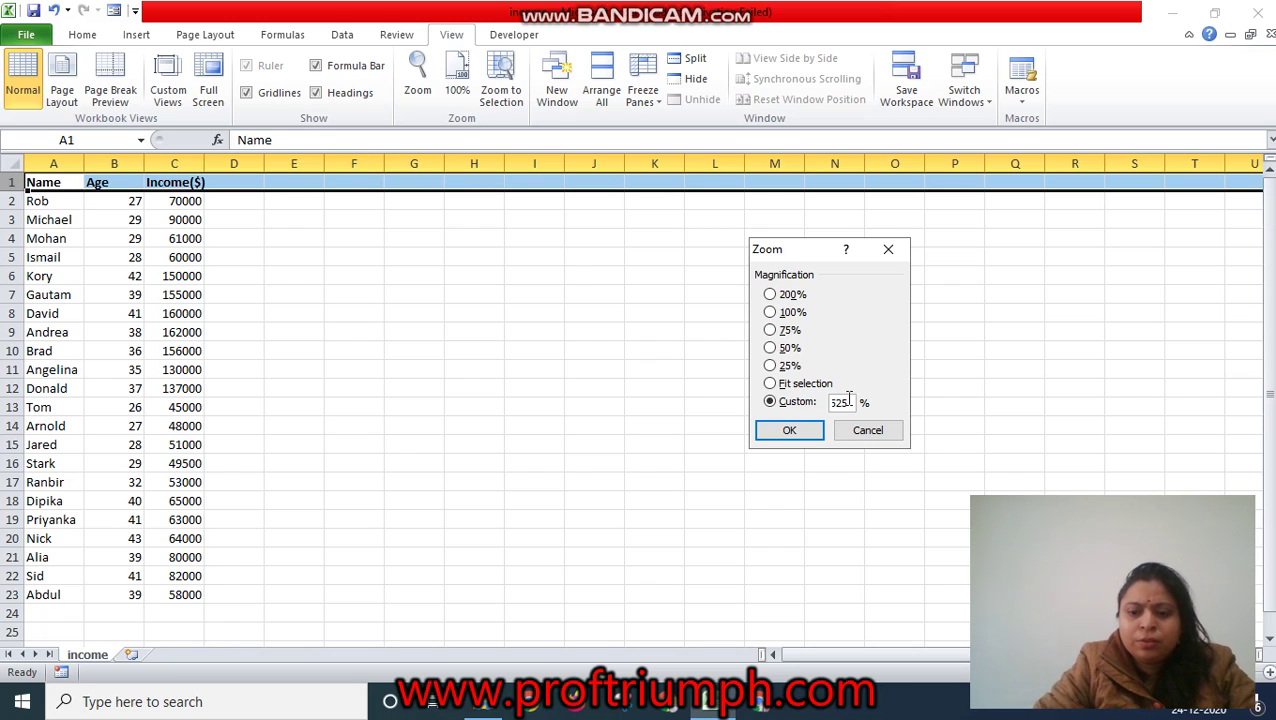
{"action": "key", "text": "BackSpace"}
{"action": "type", "text": "25"}
{"action": "key", "text": "Return"}
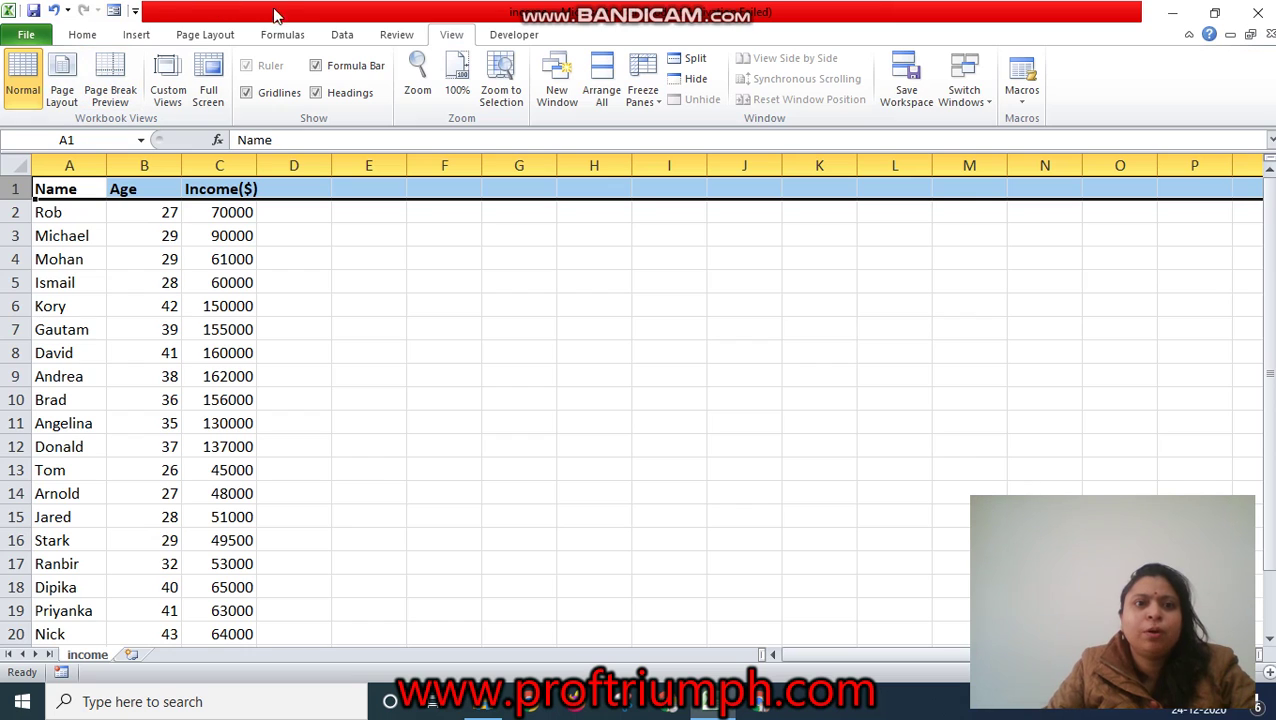
{"action": "left_click", "coordinate": [340, 38]}
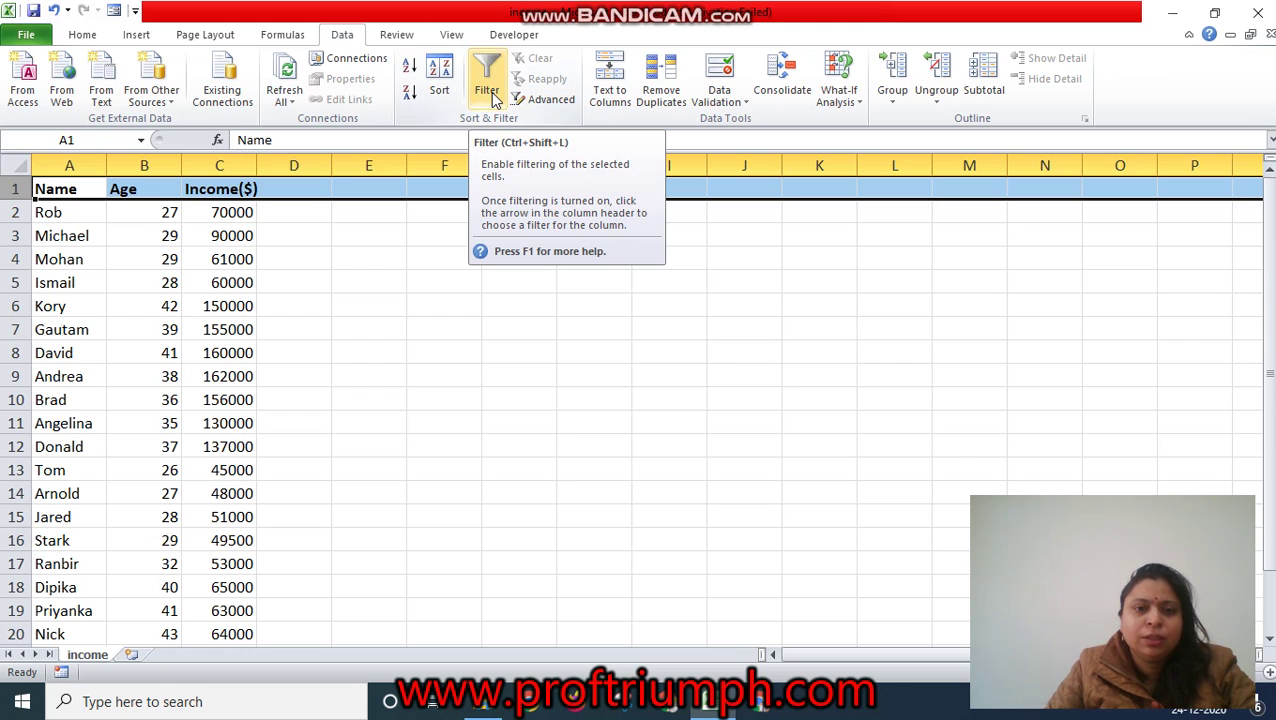
- Turn on AutoFilter for the selected header row, adding filter dropdowns to each column
{"action": "left_click", "coordinate": [489, 90]}
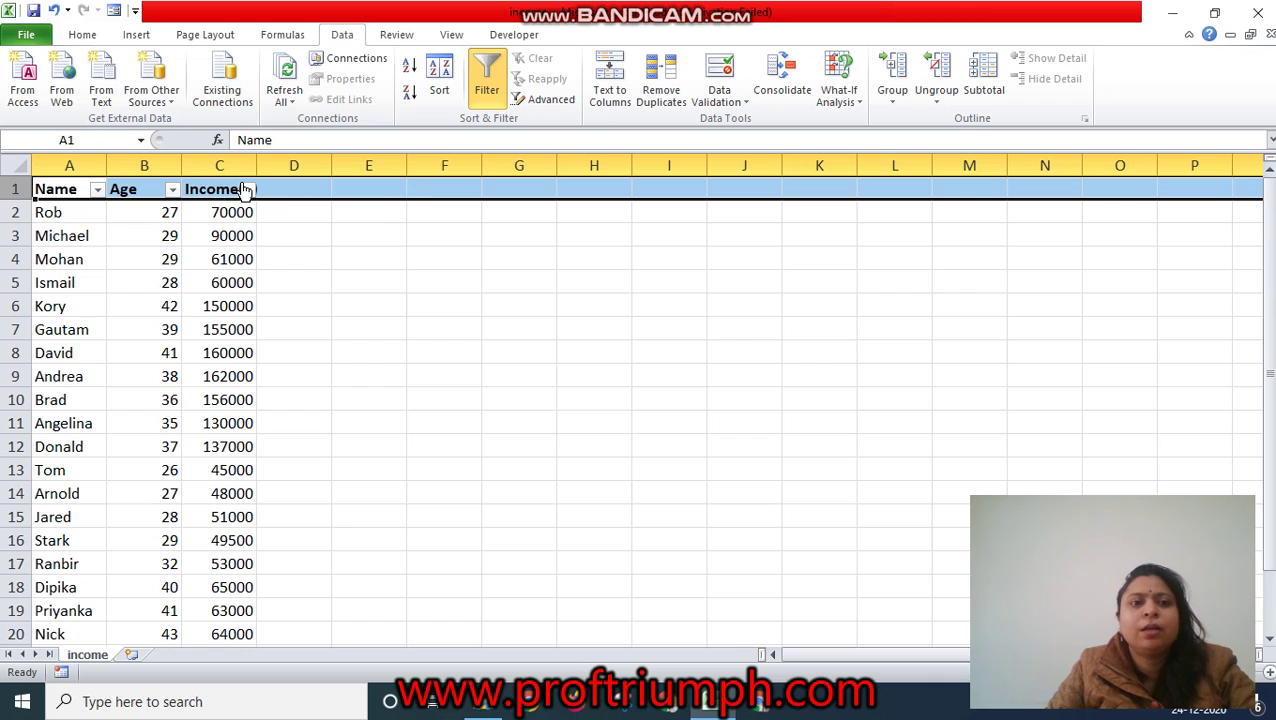
{"action": "left_click", "coordinate": [490, 93]}
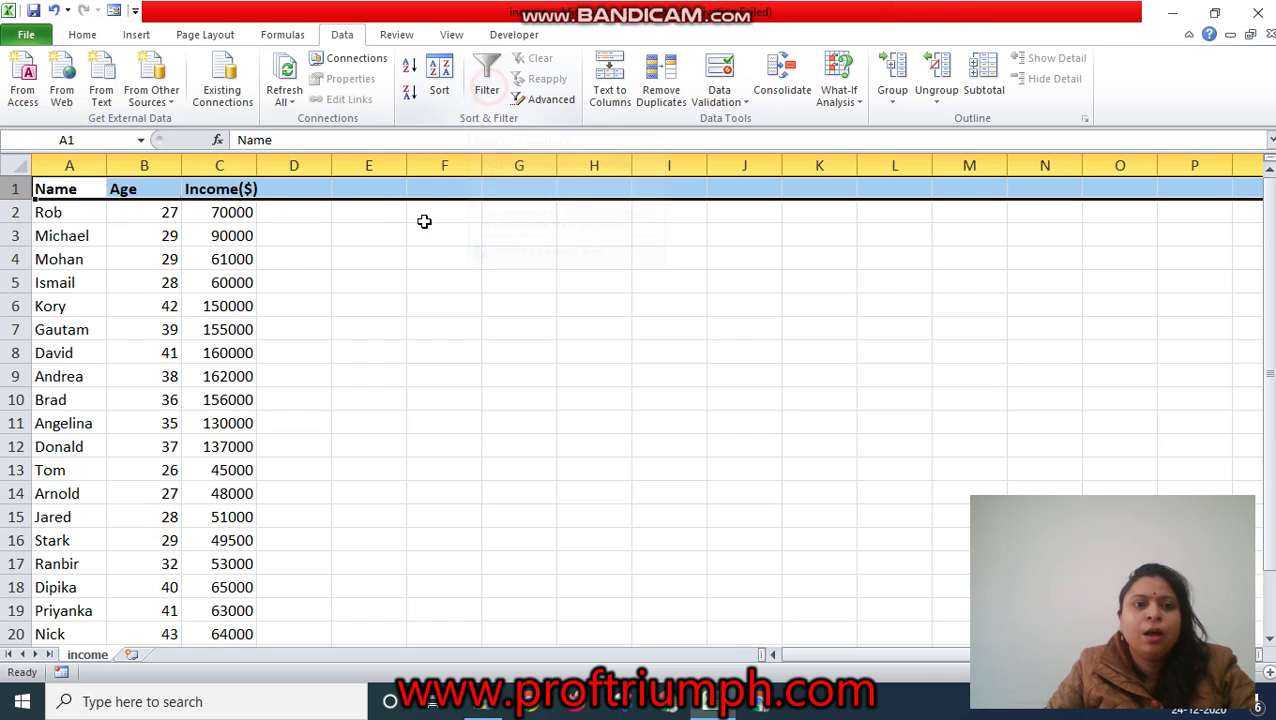
{"action": "left_click", "coordinate": [418, 238]}
{"action": "left_click", "coordinate": [18, 188]}
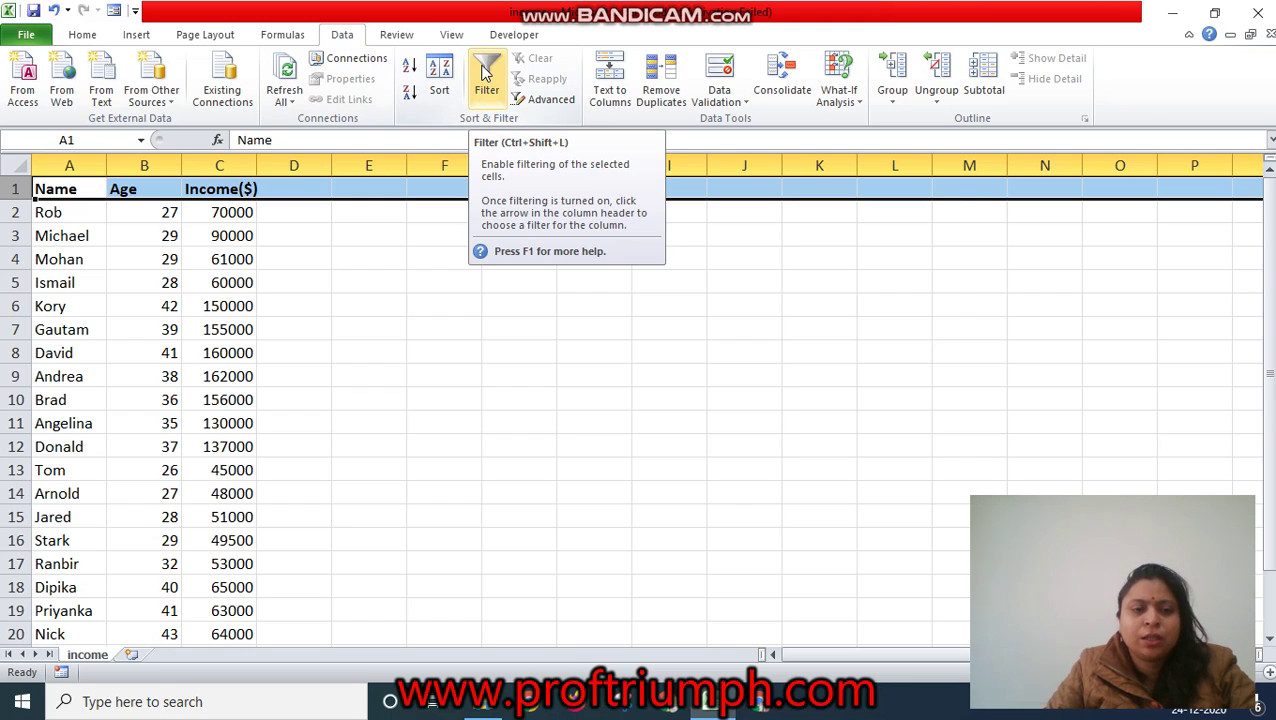
{"action": "left_click", "coordinate": [484, 72]}
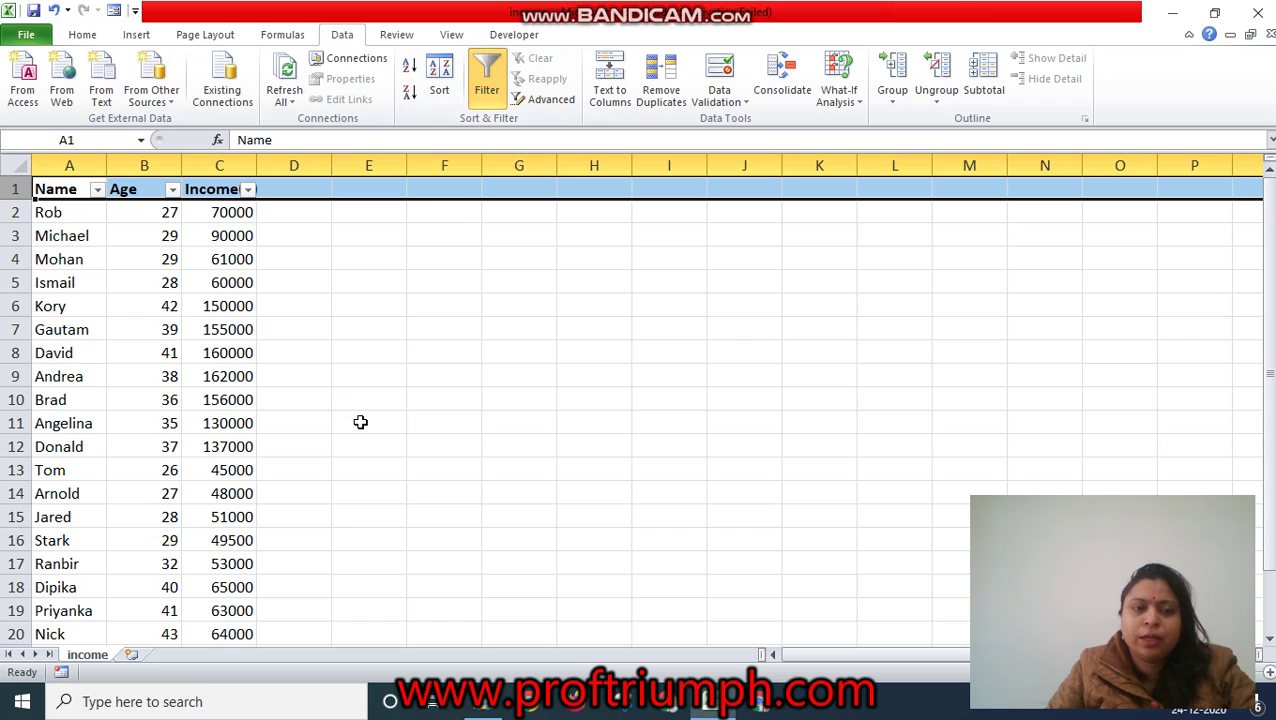
- Preview the Income, Age and Name filter dropdowns, closing them without changes
{"action": "left_click", "coordinate": [248, 190]}
{"action": "left_click", "coordinate": [248, 190]}
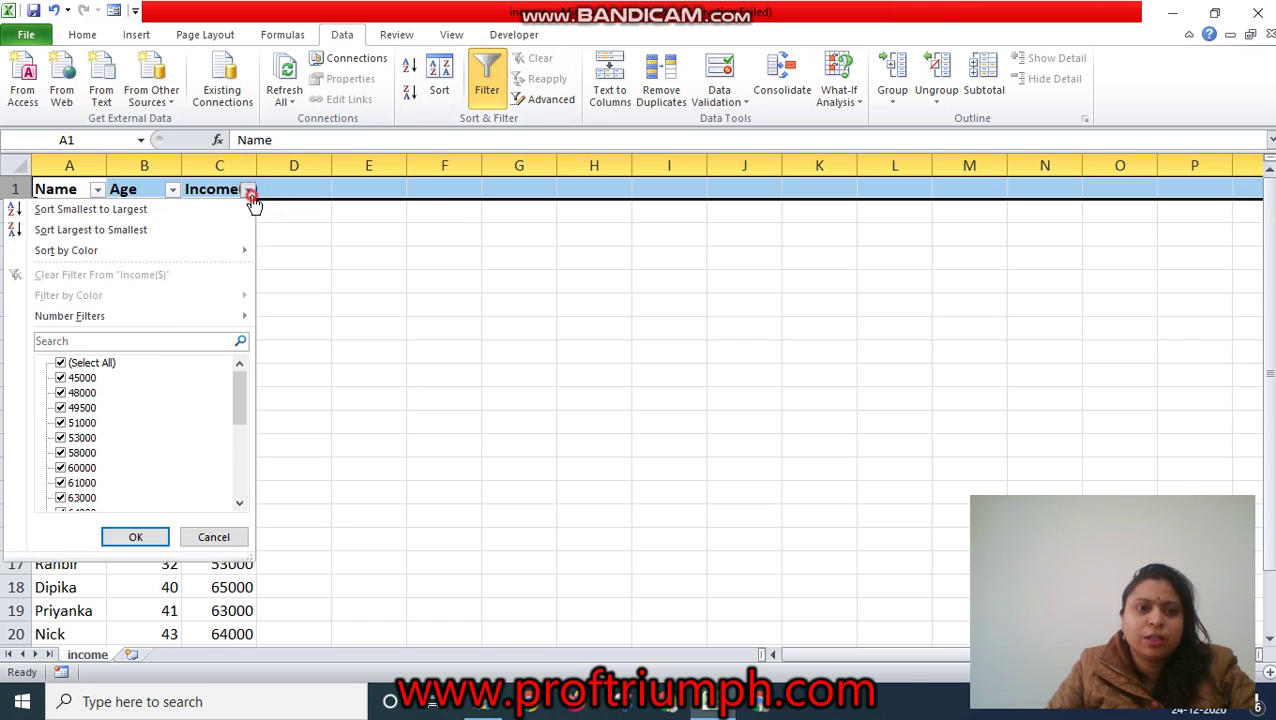
{"action": "left_click", "coordinate": [172, 190]}
{"action": "left_click", "coordinate": [172, 190]}
{"action": "left_click", "coordinate": [96, 190]}
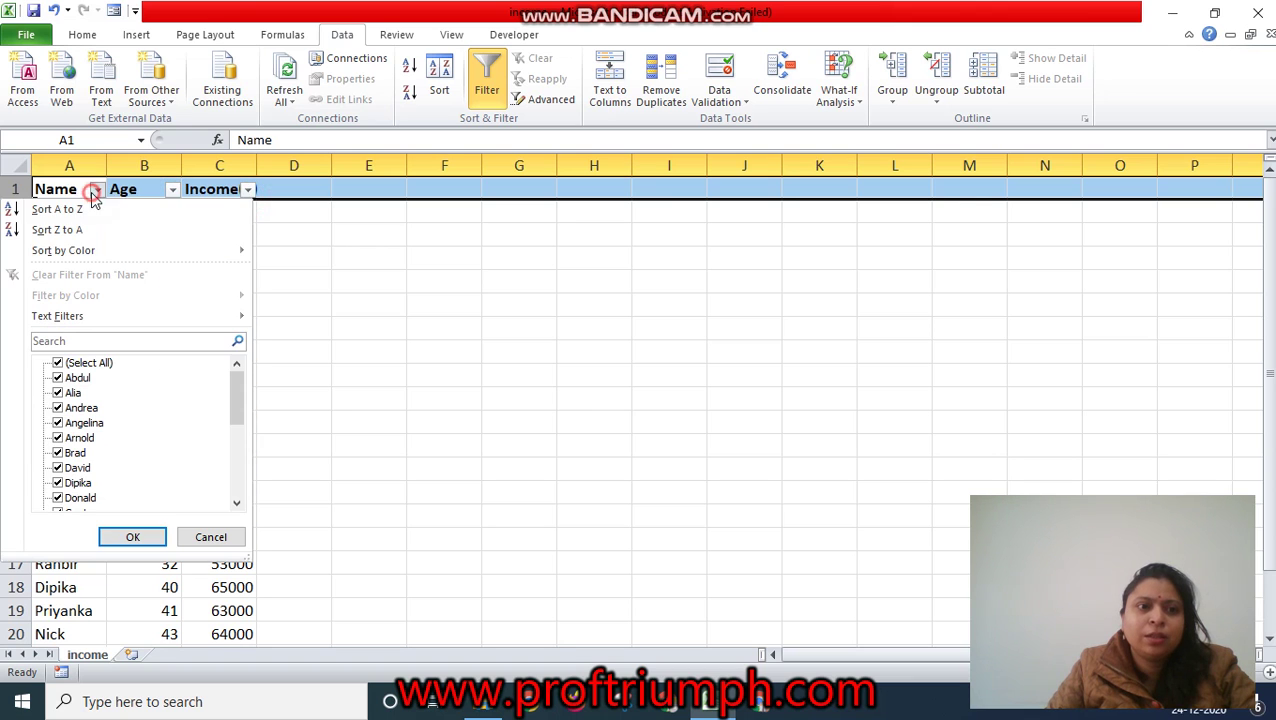
{"action": "left_click", "coordinate": [127, 536]}
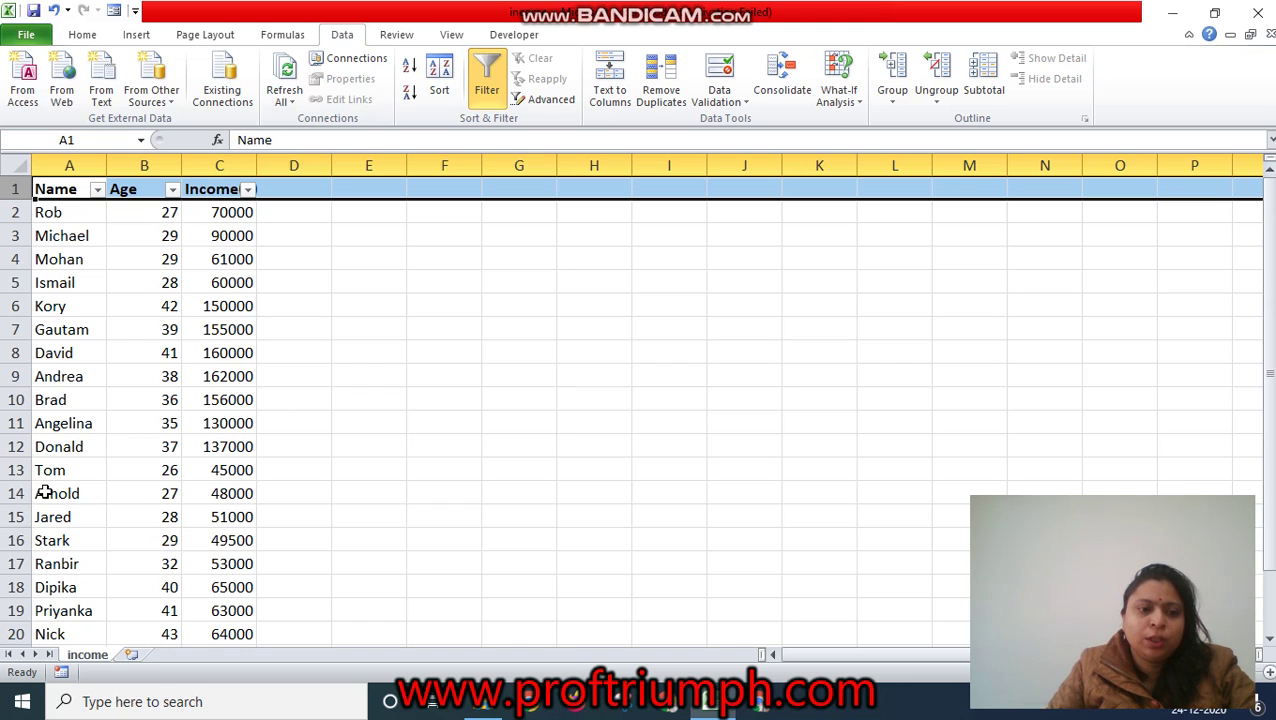
{"action": "left_click", "coordinate": [96, 190]}
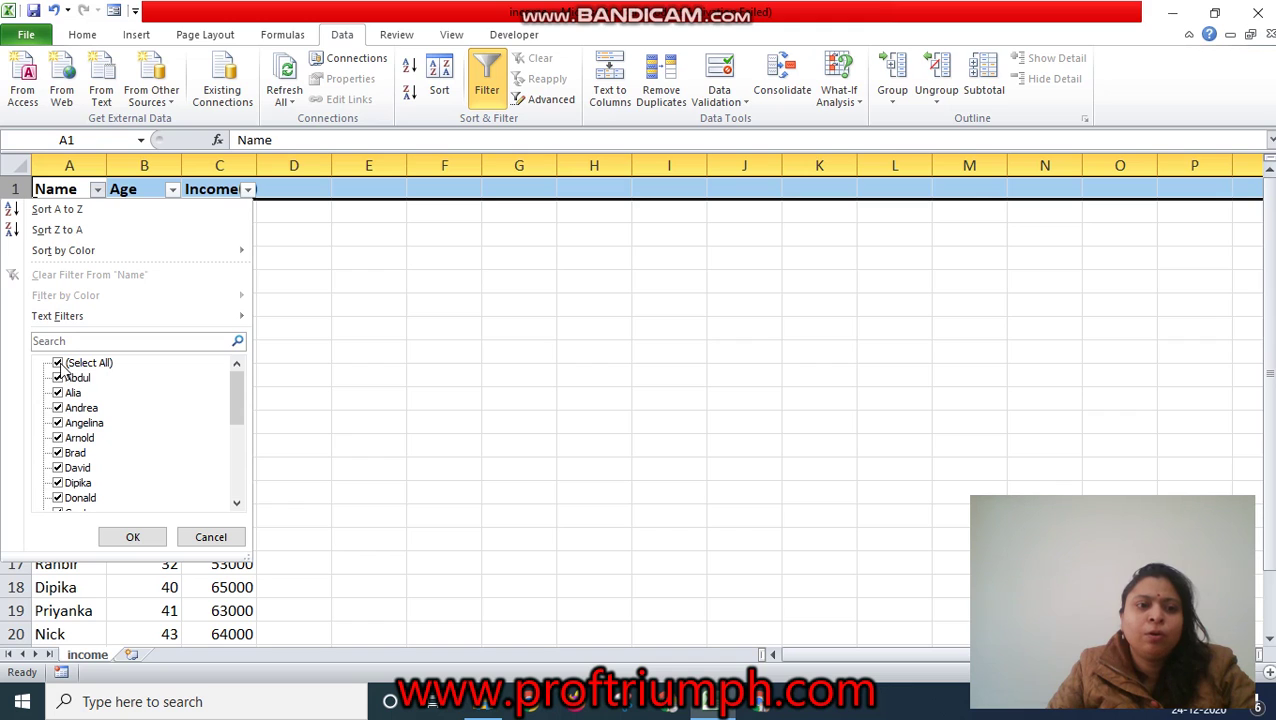
{"action": "left_click", "coordinate": [58, 364]}
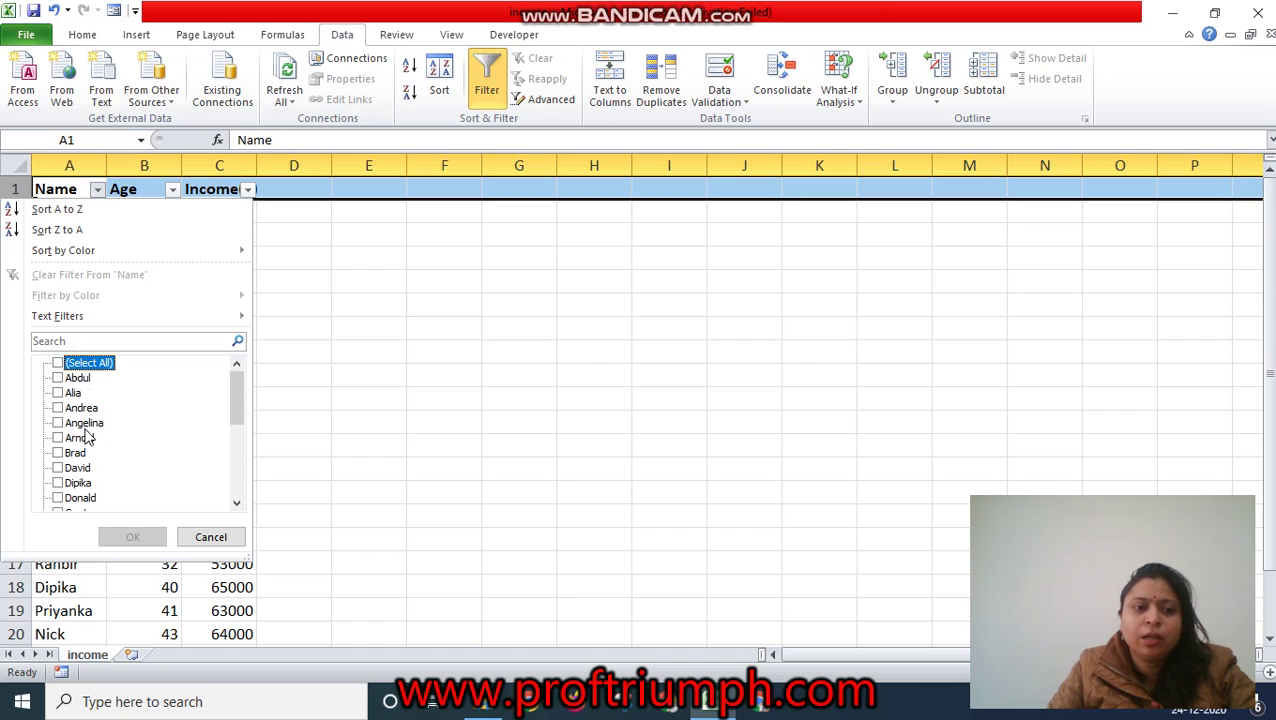
{"action": "left_click", "coordinate": [60, 468]}
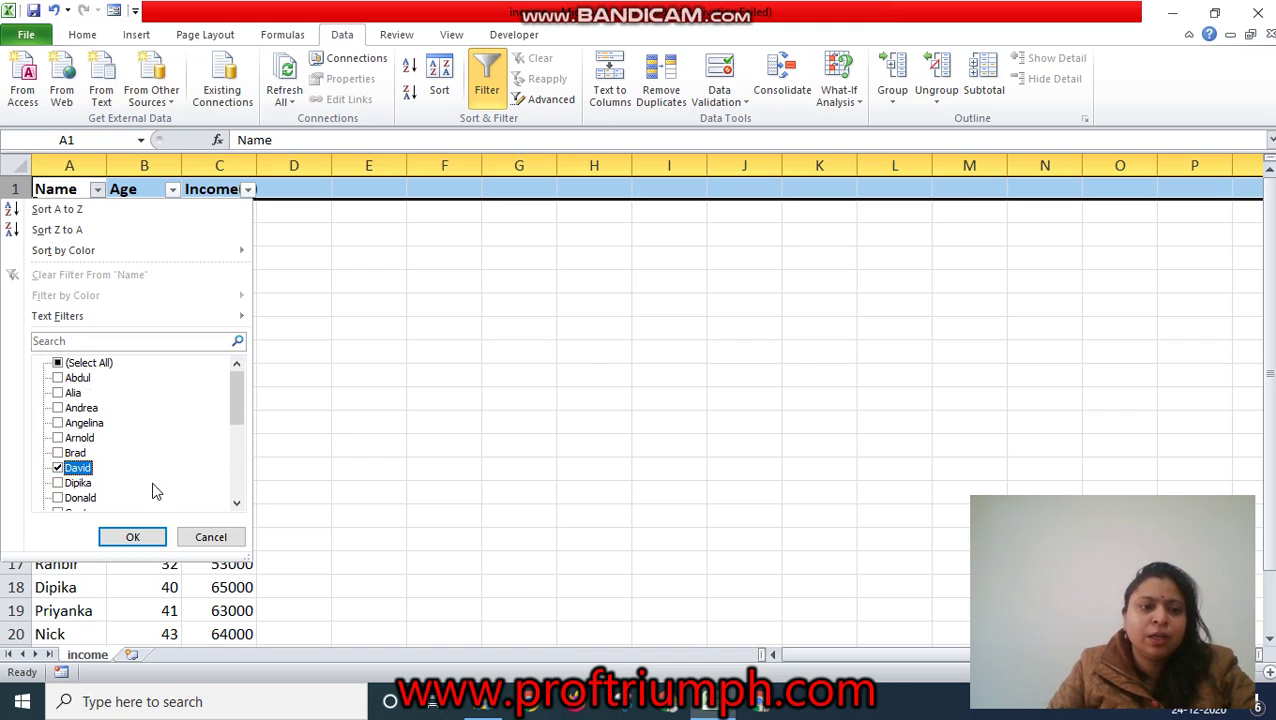
{"action": "left_click", "coordinate": [58, 498]}
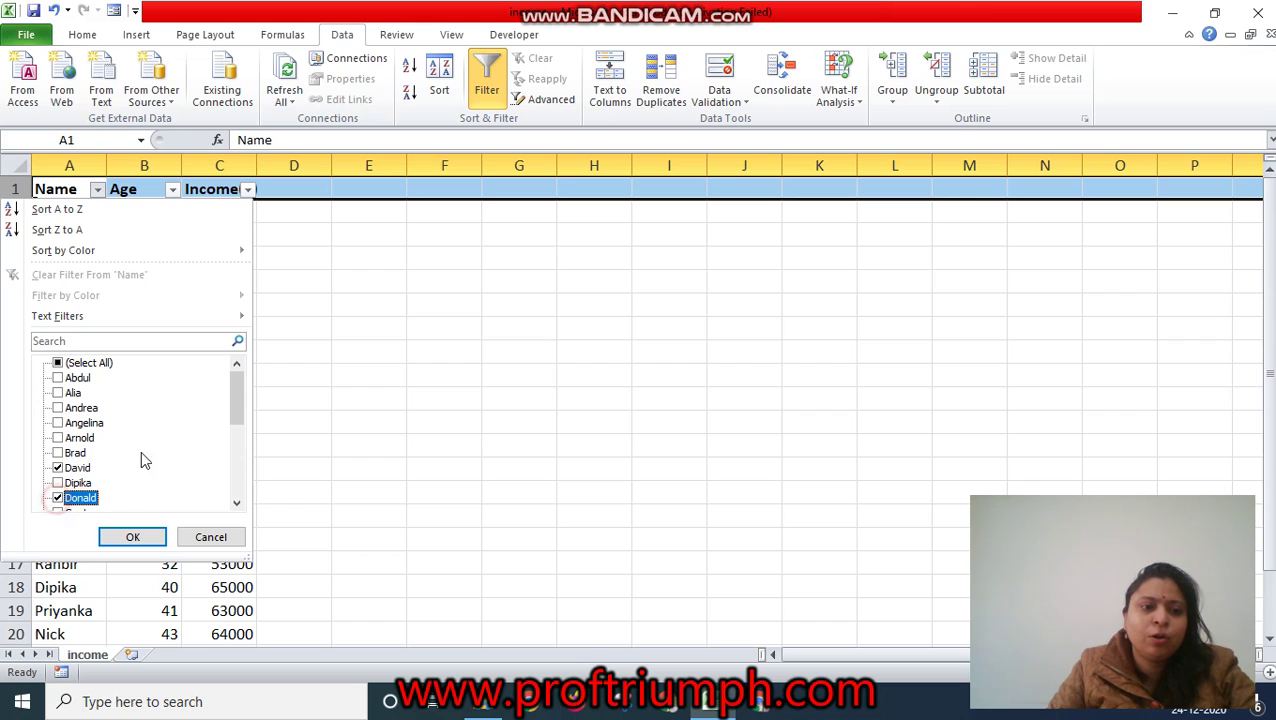
{"action": "left_click", "coordinate": [130, 538]}
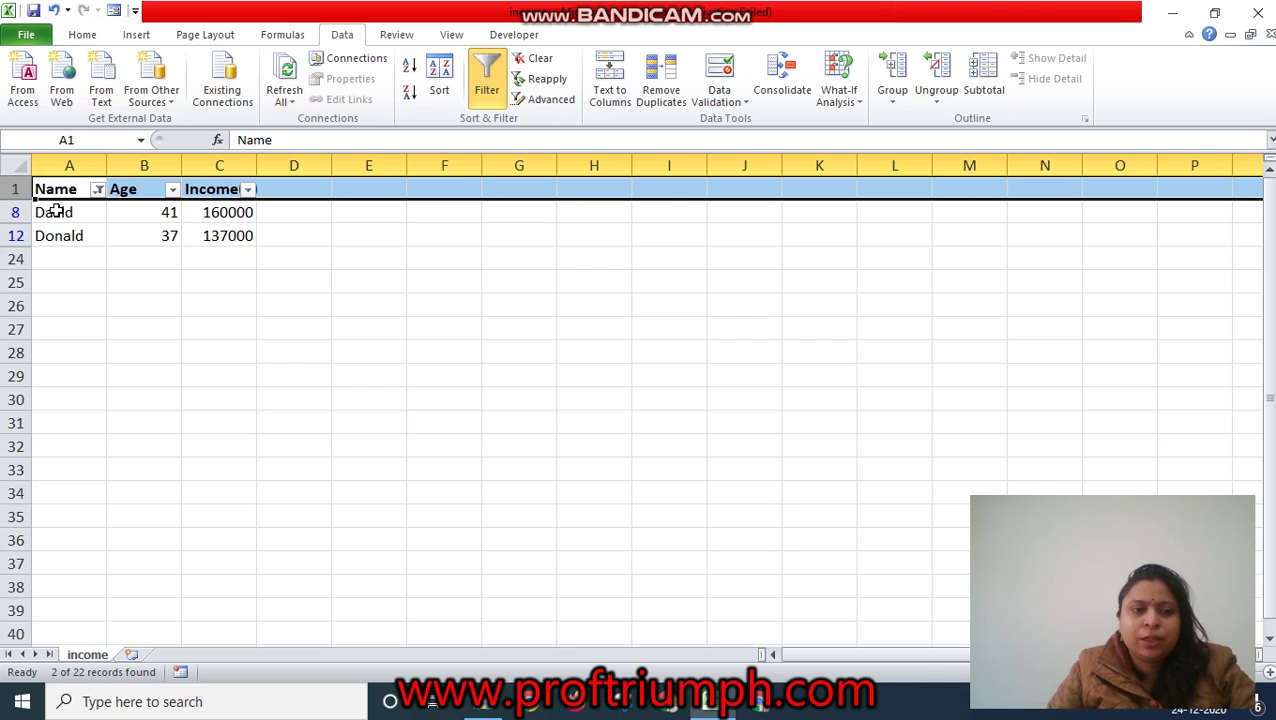
{"action": "left_click", "coordinate": [99, 193]}
{"action": "left_click", "coordinate": [58, 362]}
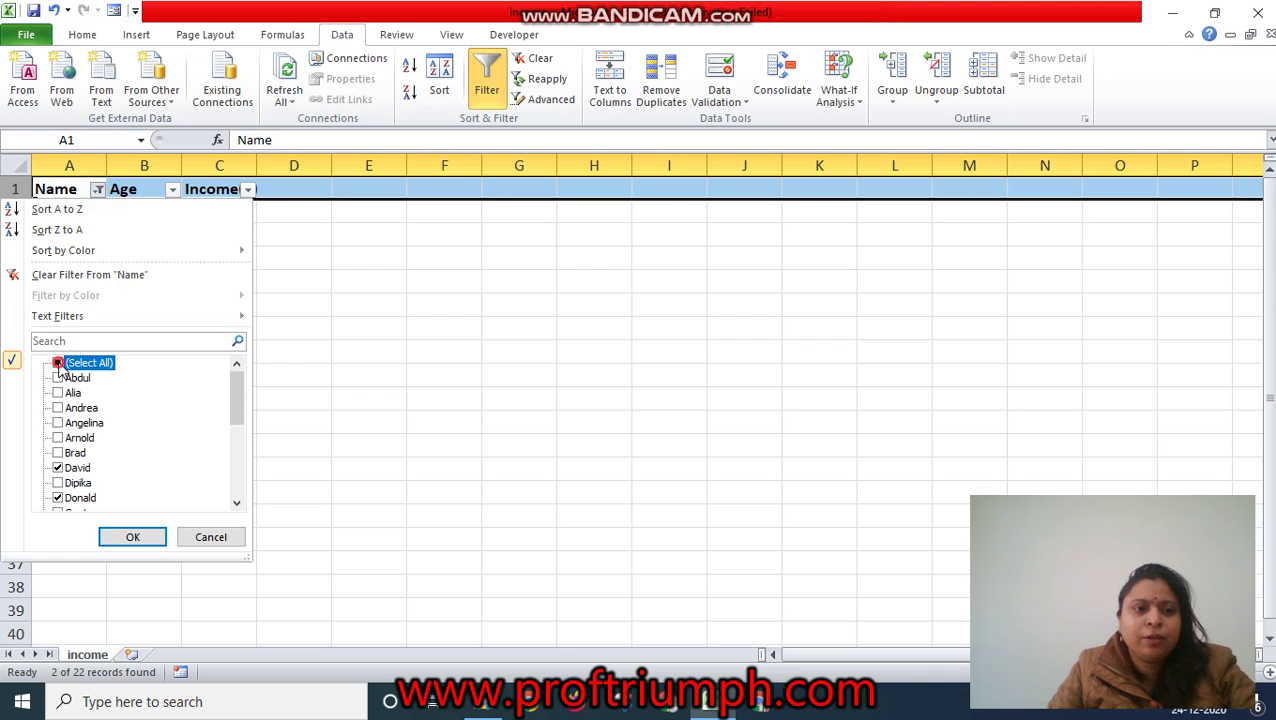
{"action": "left_click", "coordinate": [158, 537]}
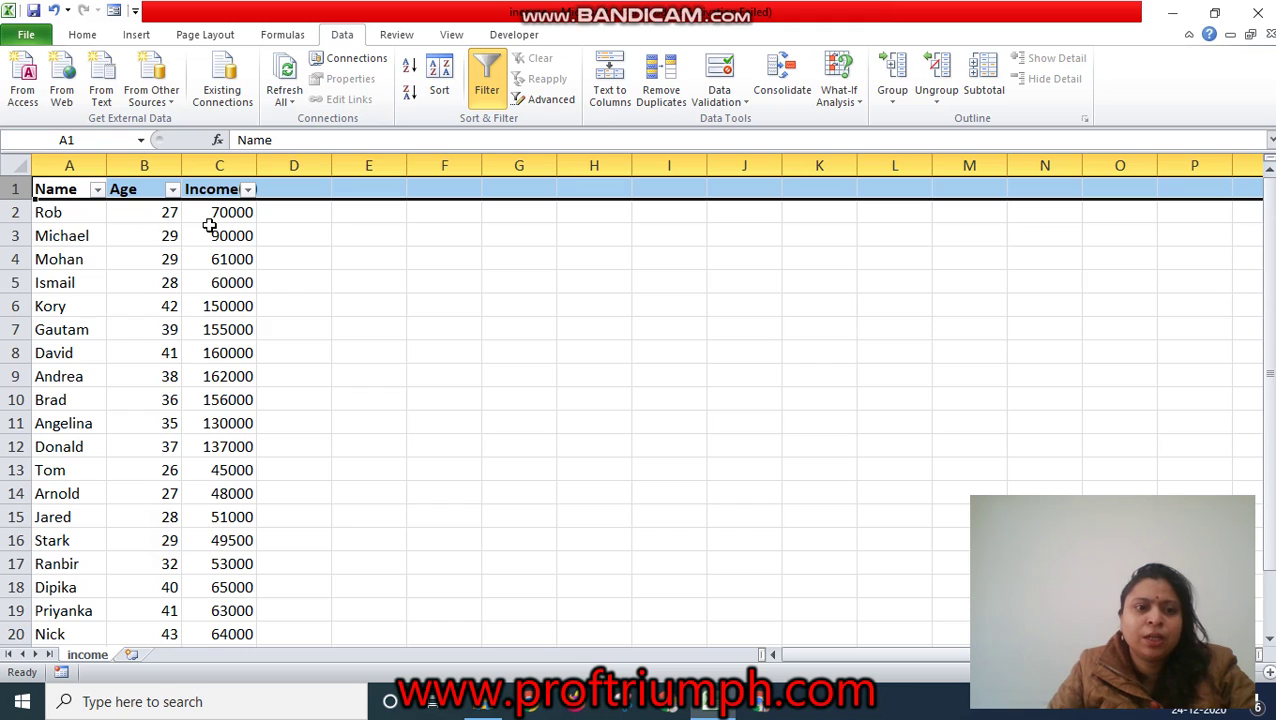
- Filter the Age column to only 26, 27, 28, 29, 32 and 35
{"action": "left_click", "coordinate": [171, 193]}
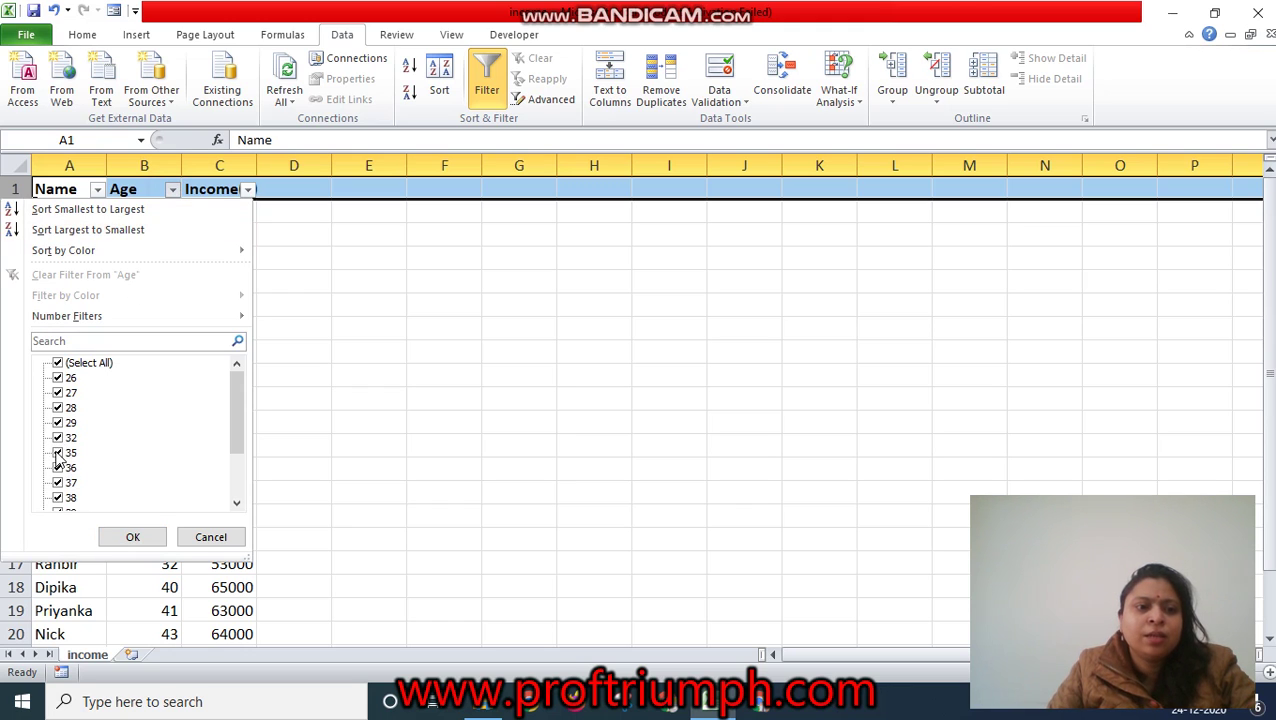
{"action": "left_click", "coordinate": [57, 363]}
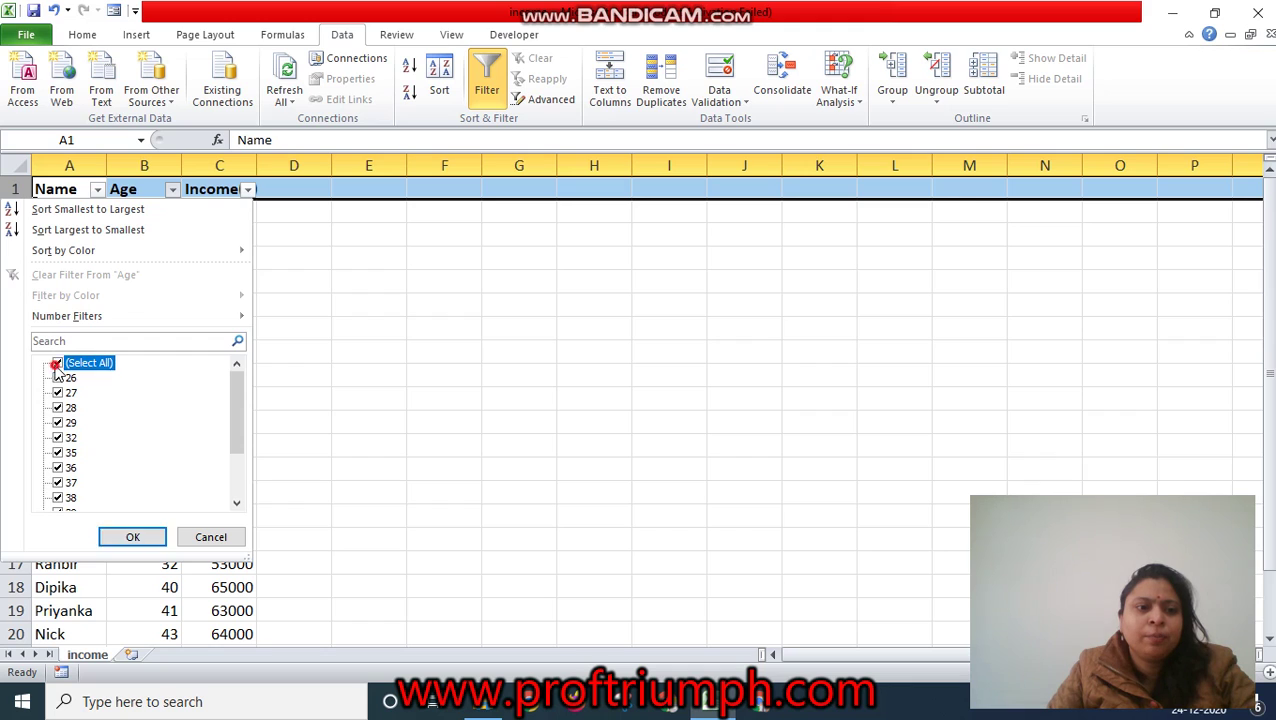
{"action": "left_click", "coordinate": [59, 453]}
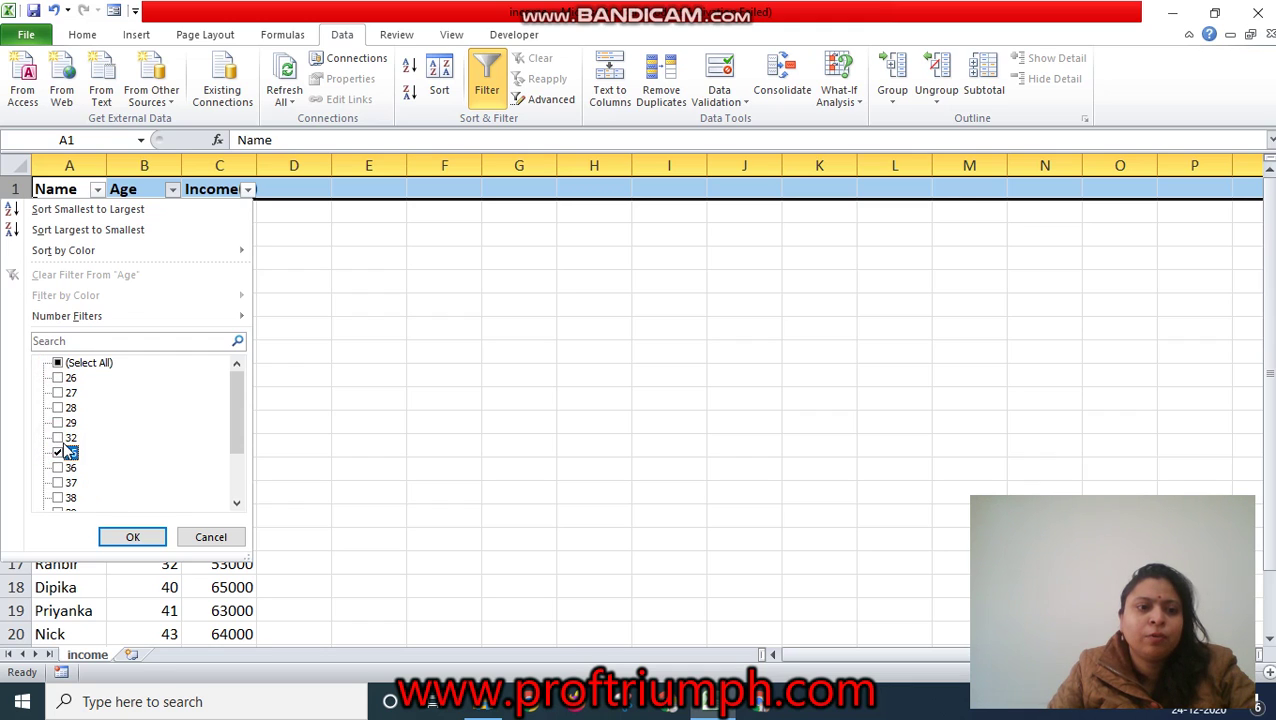
{"action": "left_click", "coordinate": [60, 438]}
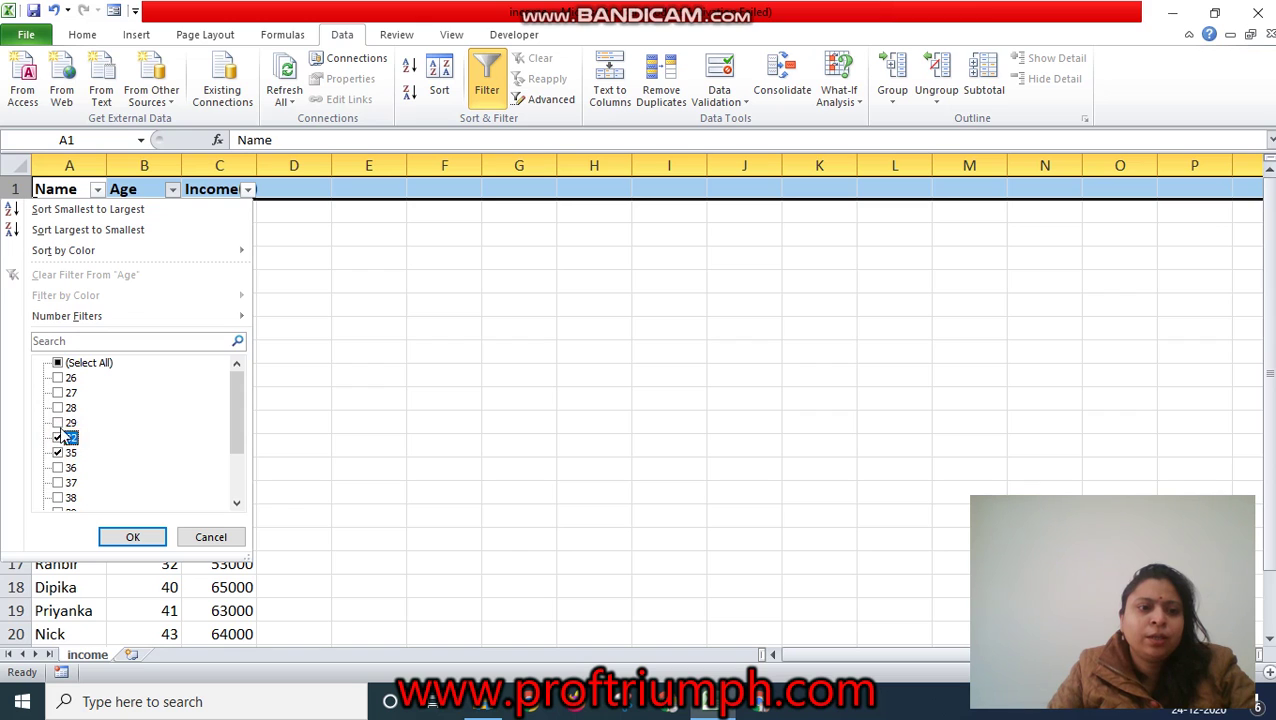
{"action": "left_click", "coordinate": [58, 423]}
{"action": "left_click", "coordinate": [58, 408]}
{"action": "left_click", "coordinate": [57, 378]}
{"action": "left_click", "coordinate": [58, 393]}
{"action": "left_click", "coordinate": [150, 536]}
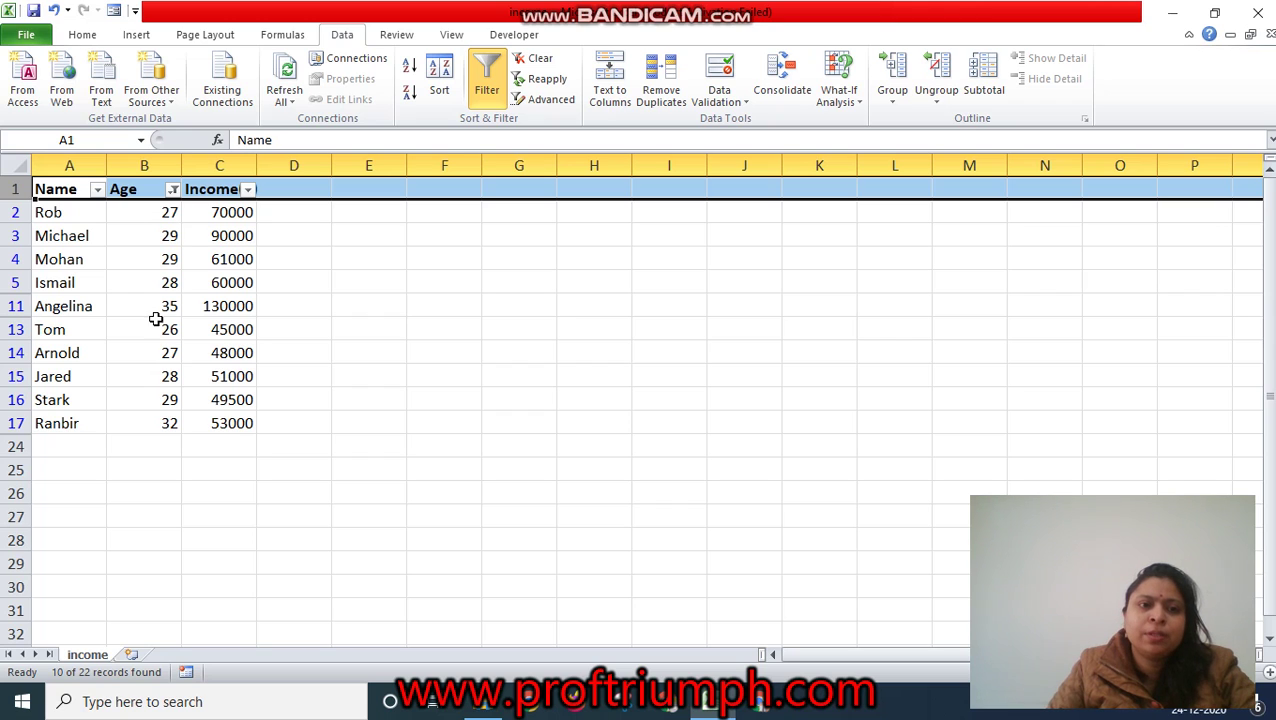
- Filter the Income column to only 60000, 61000, 70000, 90000 and 130000
{"action": "left_click", "coordinate": [247, 189]}
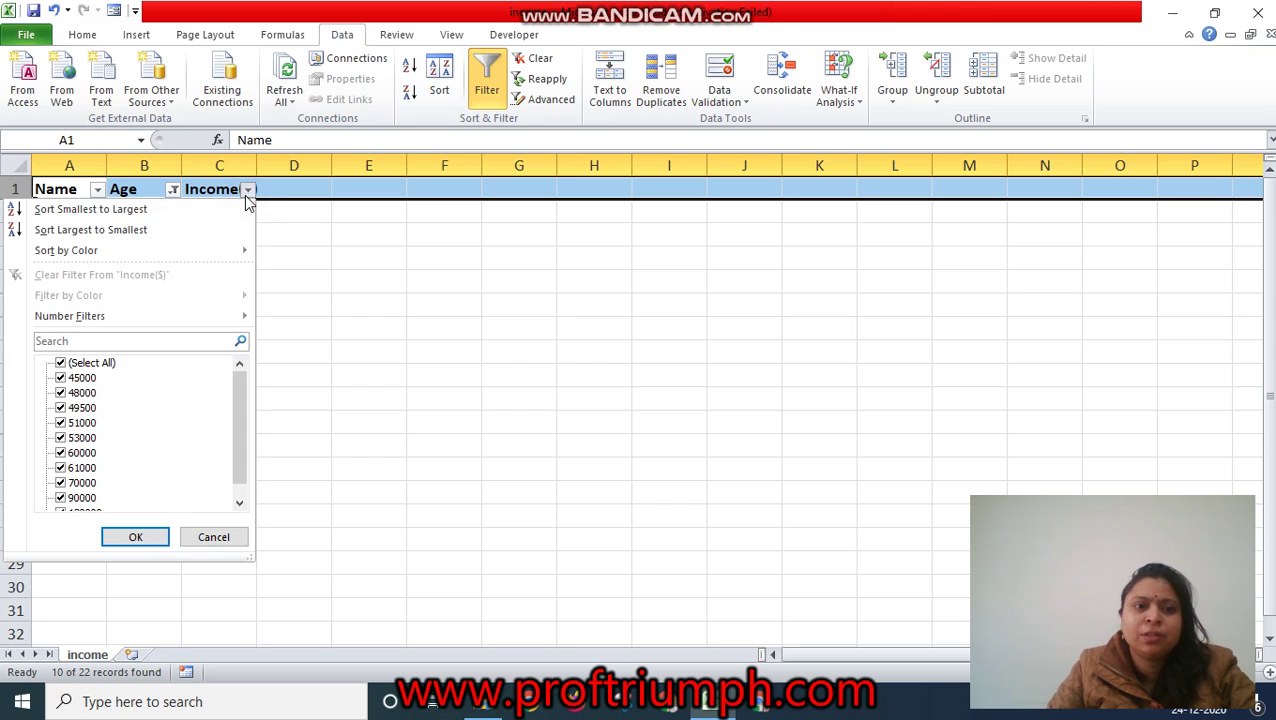
{"action": "left_click", "coordinate": [62, 363]}
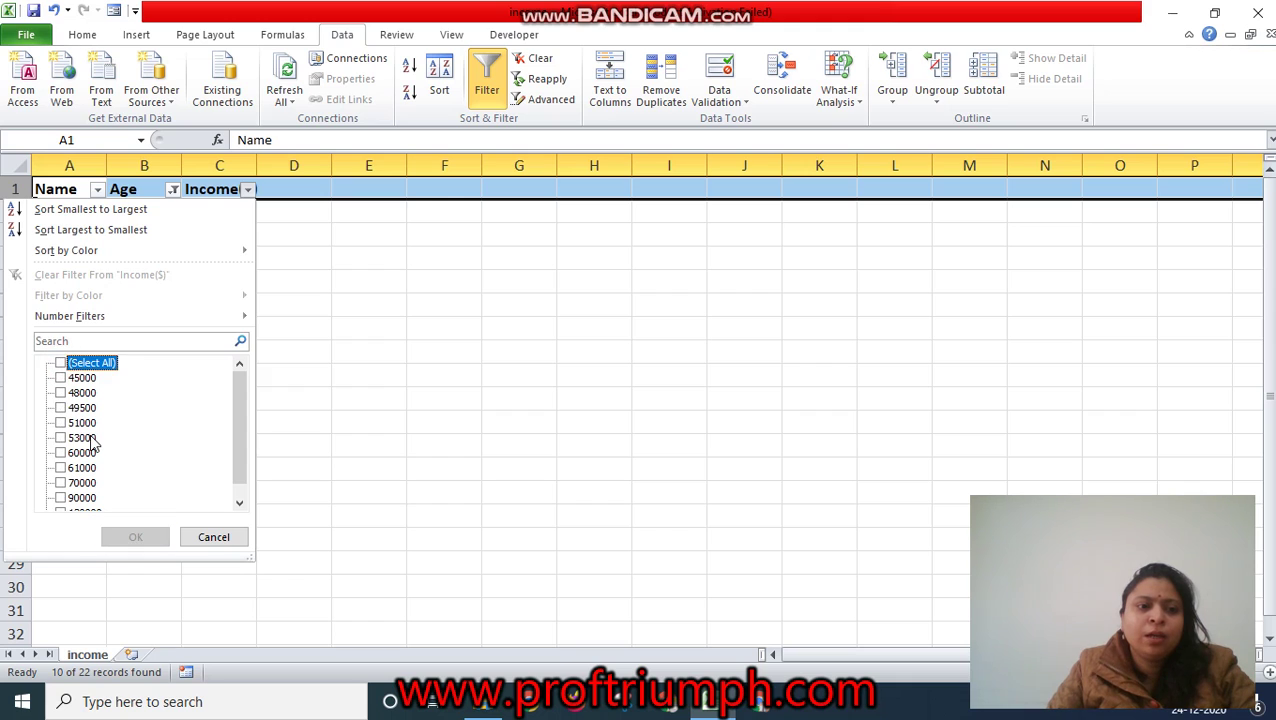
{"action": "scroll", "coordinate": [93, 442], "scroll_direction": "down", "scroll_amount": 1}
{"action": "left_click", "coordinate": [61, 483]}
{"action": "left_click", "coordinate": [61, 468]}
{"action": "left_click", "coordinate": [61, 453]}
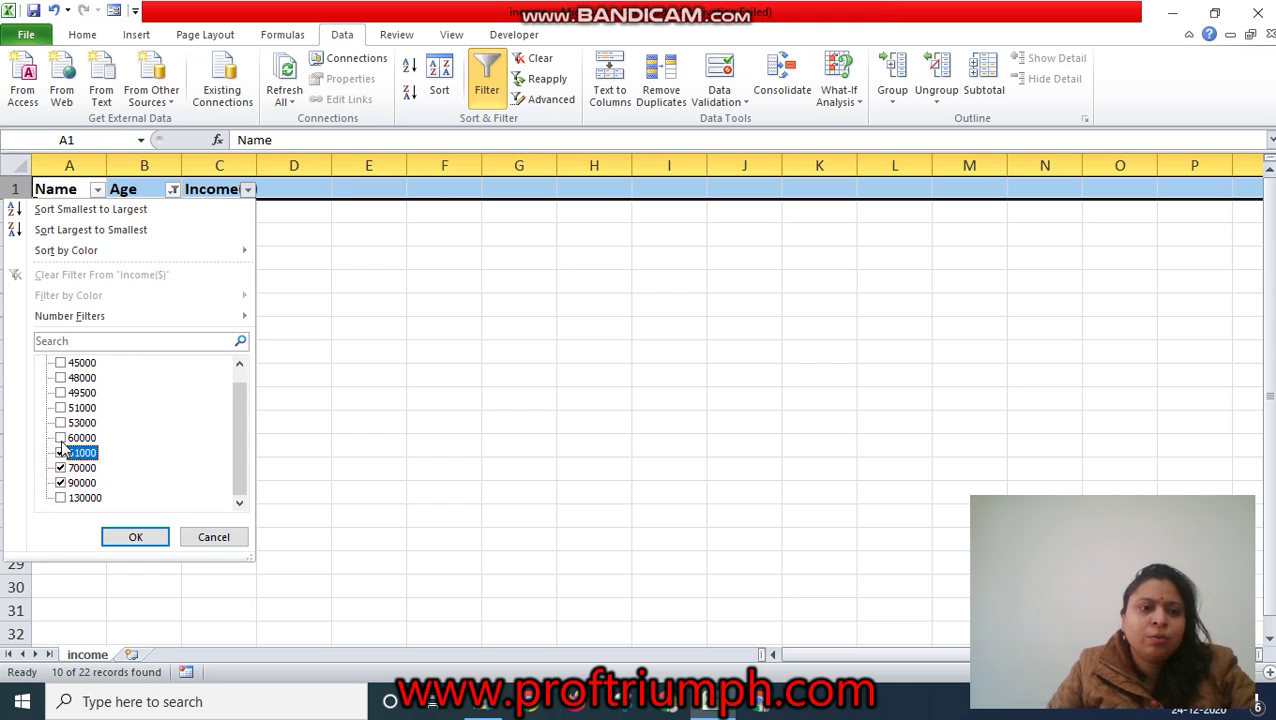
{"action": "left_click", "coordinate": [61, 438]}
{"action": "left_click", "coordinate": [61, 498]}
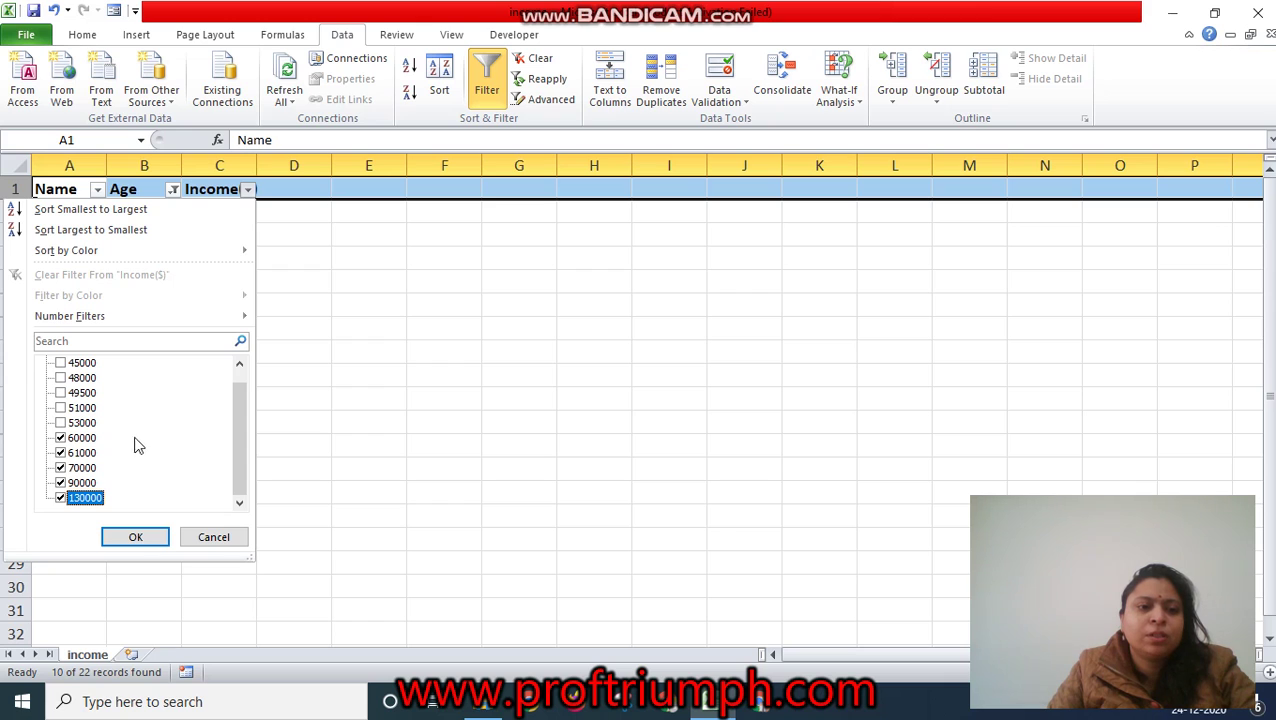
{"action": "left_click", "coordinate": [160, 536]}
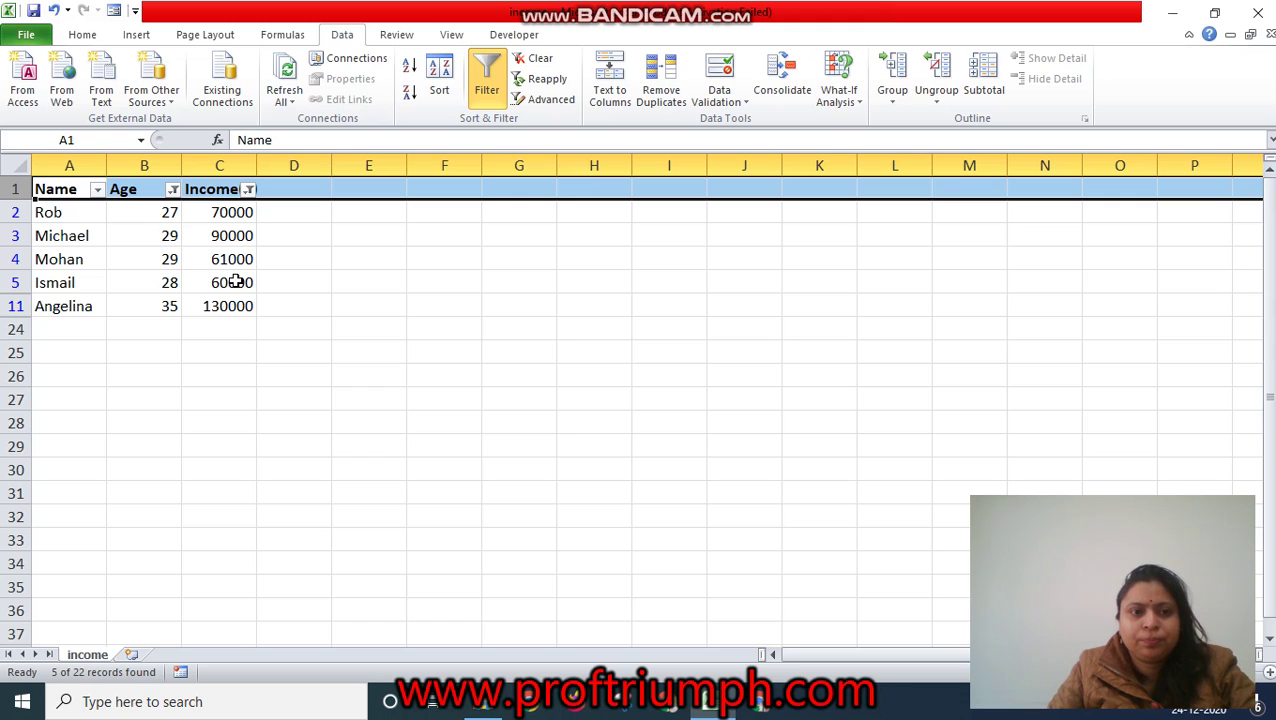
{"action": "left_click", "coordinate": [249, 190]}
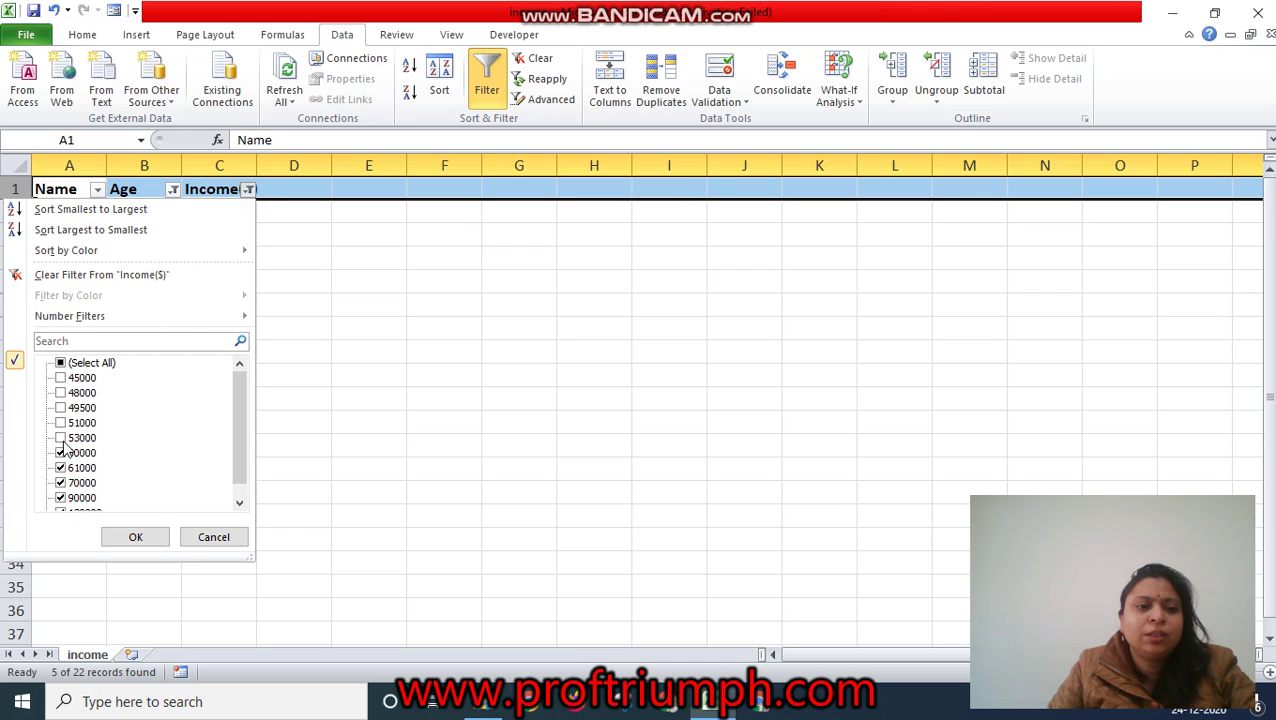
- Replace the Income value list with a Greater Than 50000 number filter
{"action": "left_click", "coordinate": [60, 364]}
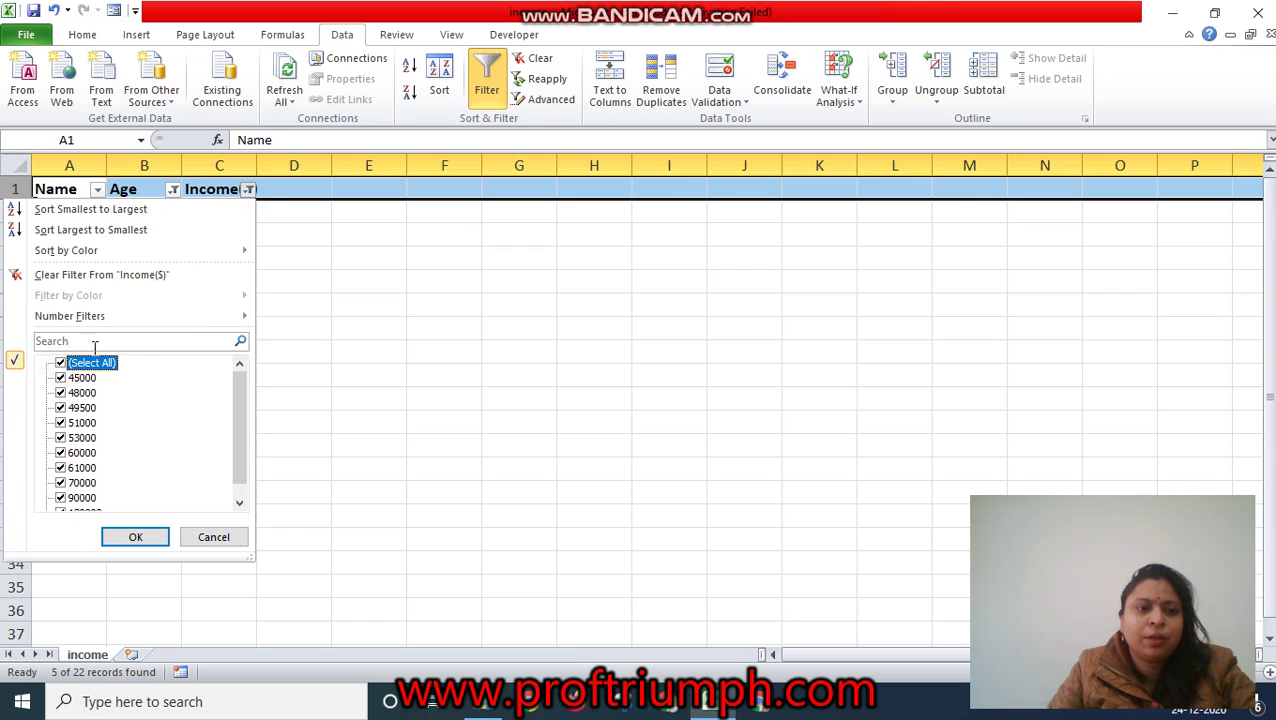
{"action": "mouse_move", "coordinate": [90, 318]}
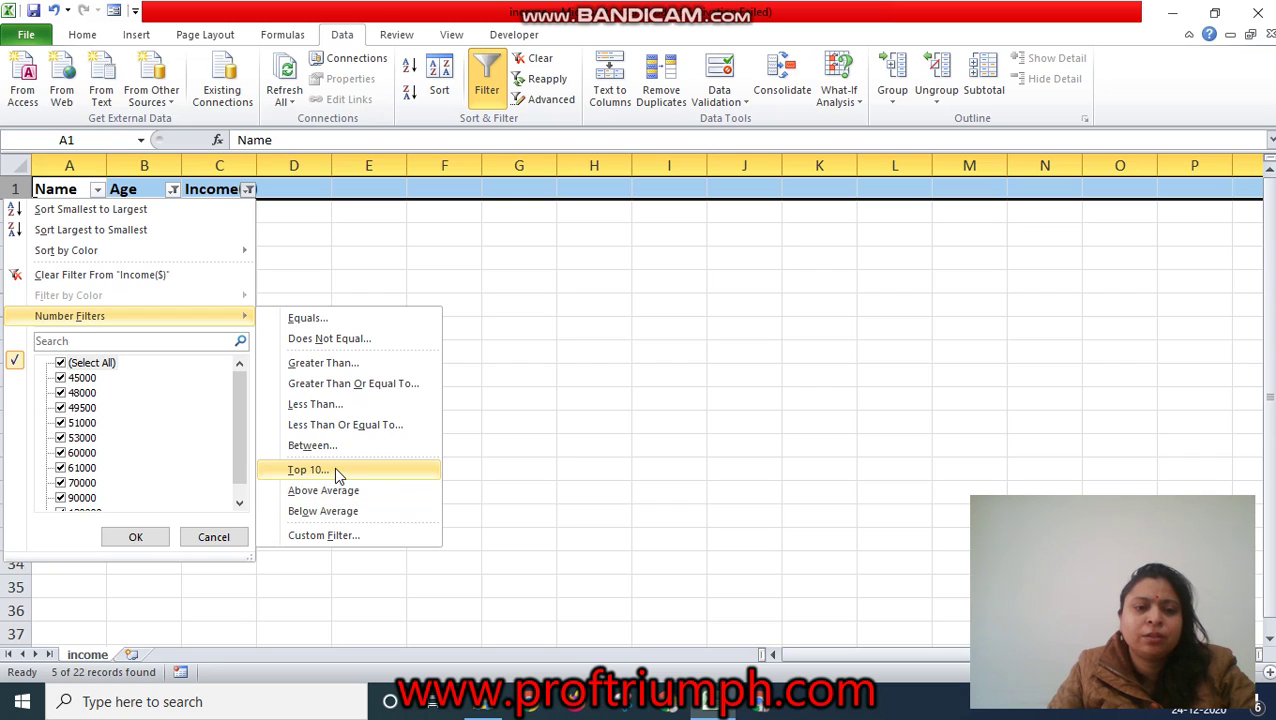
{"action": "left_click", "coordinate": [346, 372]}
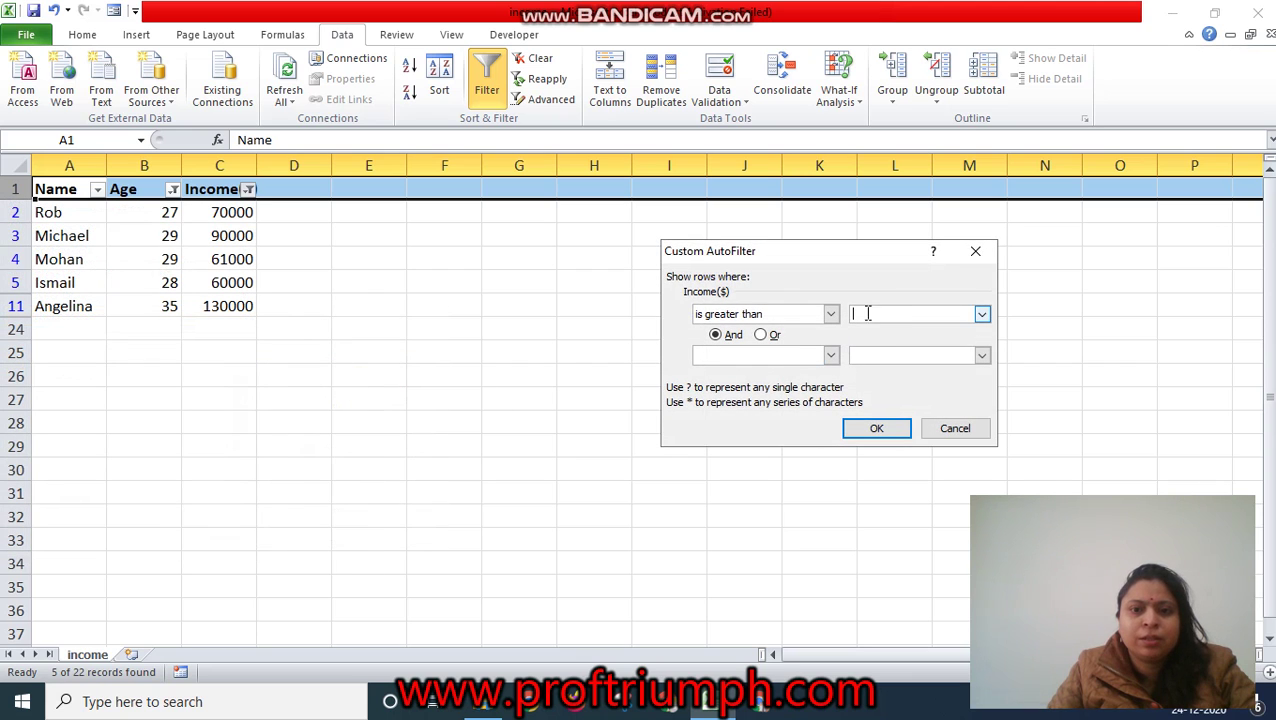
{"action": "type", "text": "50000"}
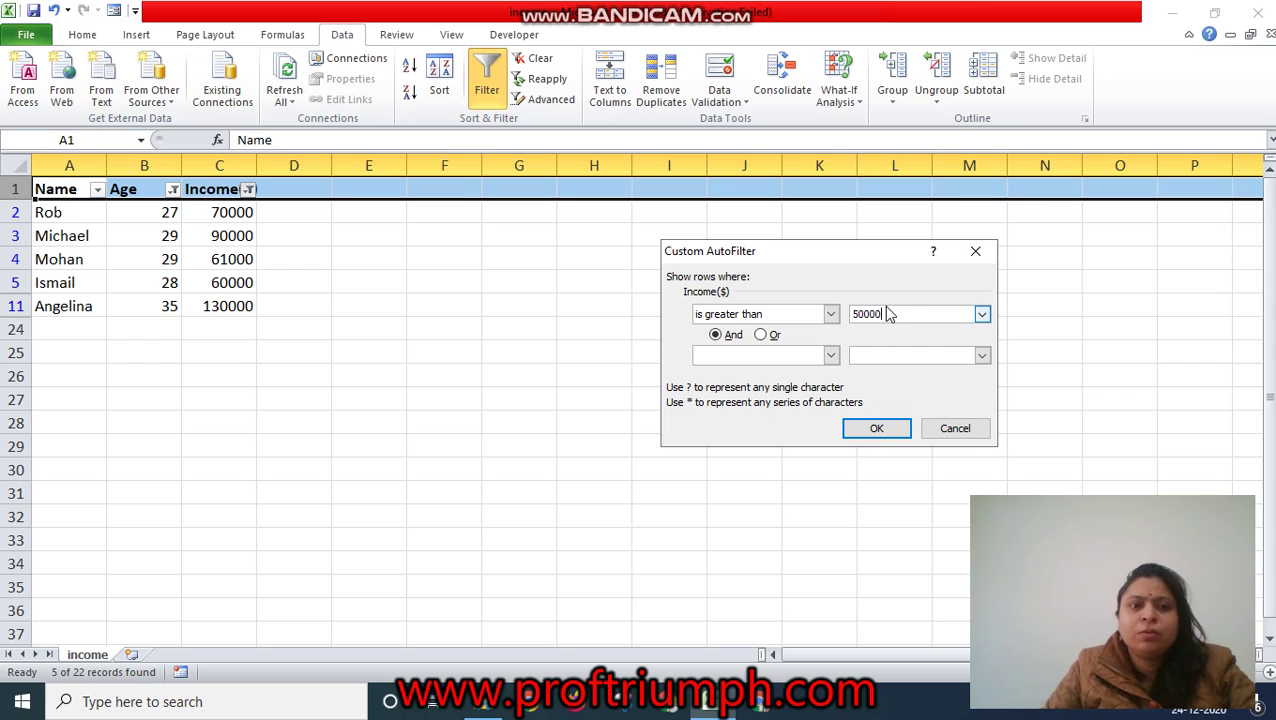
{"action": "left_click", "coordinate": [880, 428]}
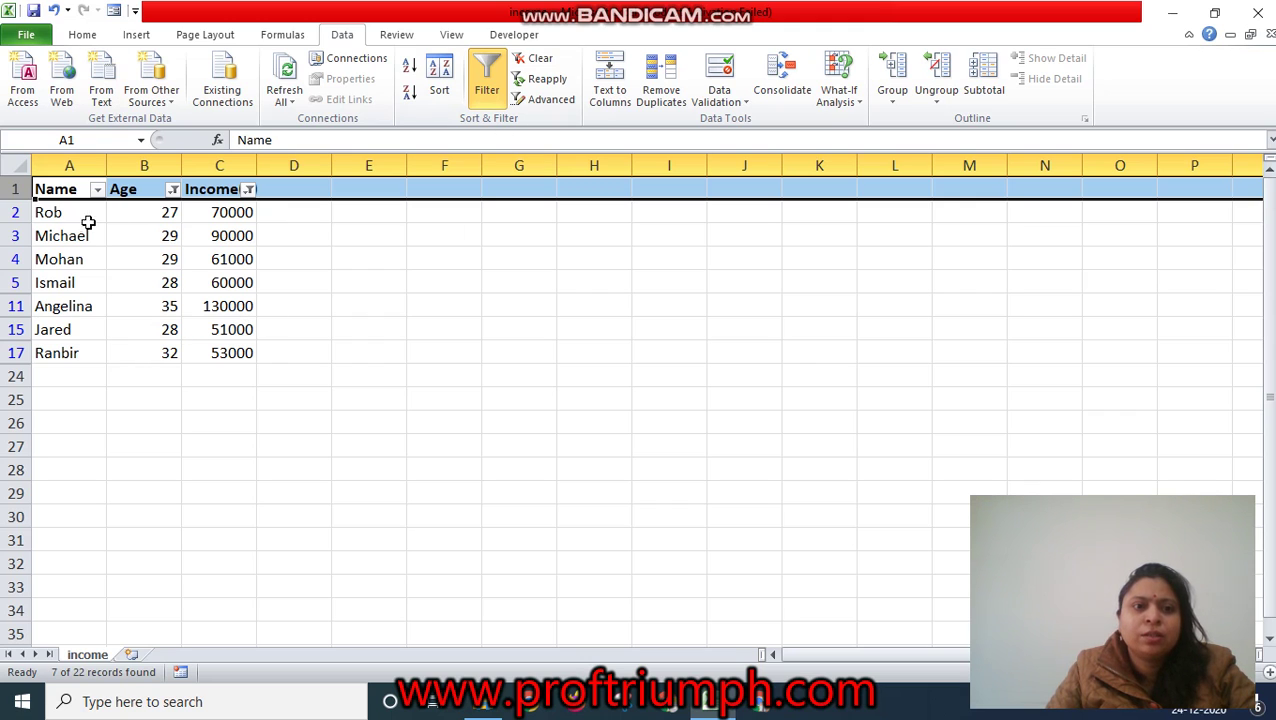
- Switch off AutoFilter so every record shows again, then select cell C11
{"action": "left_click", "coordinate": [488, 85]}
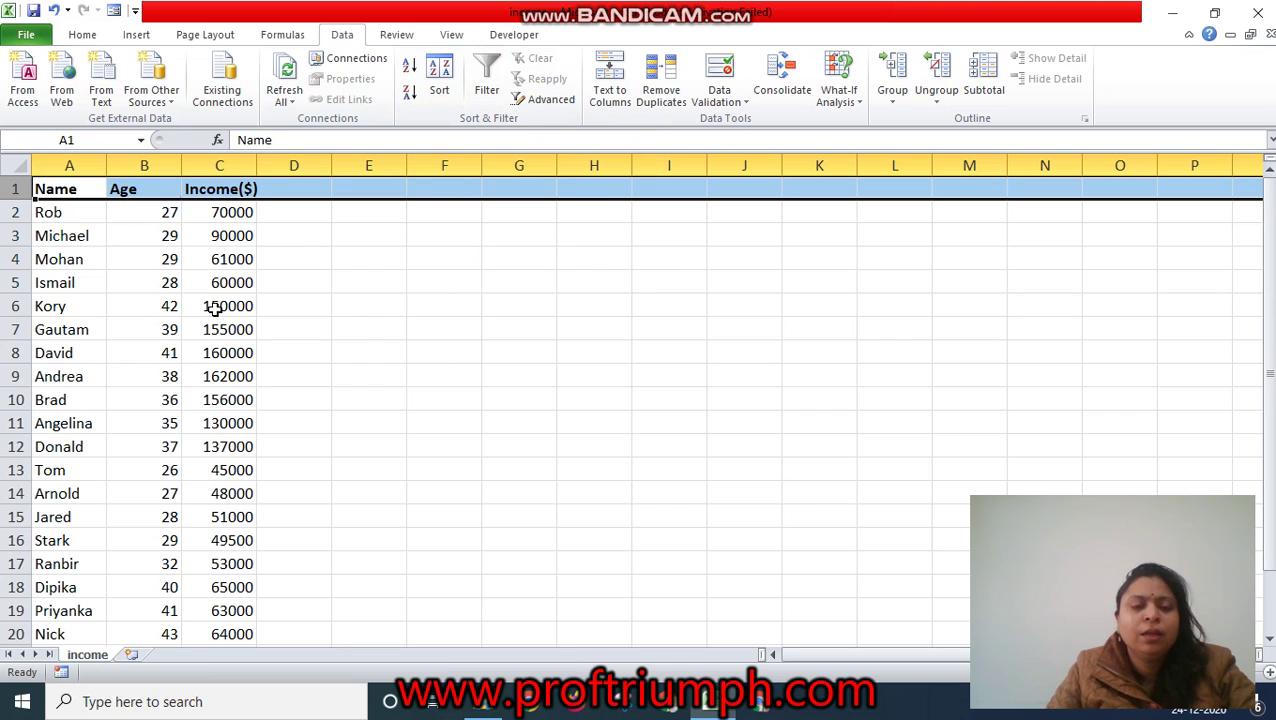
{"action": "left_click", "coordinate": [250, 423]}
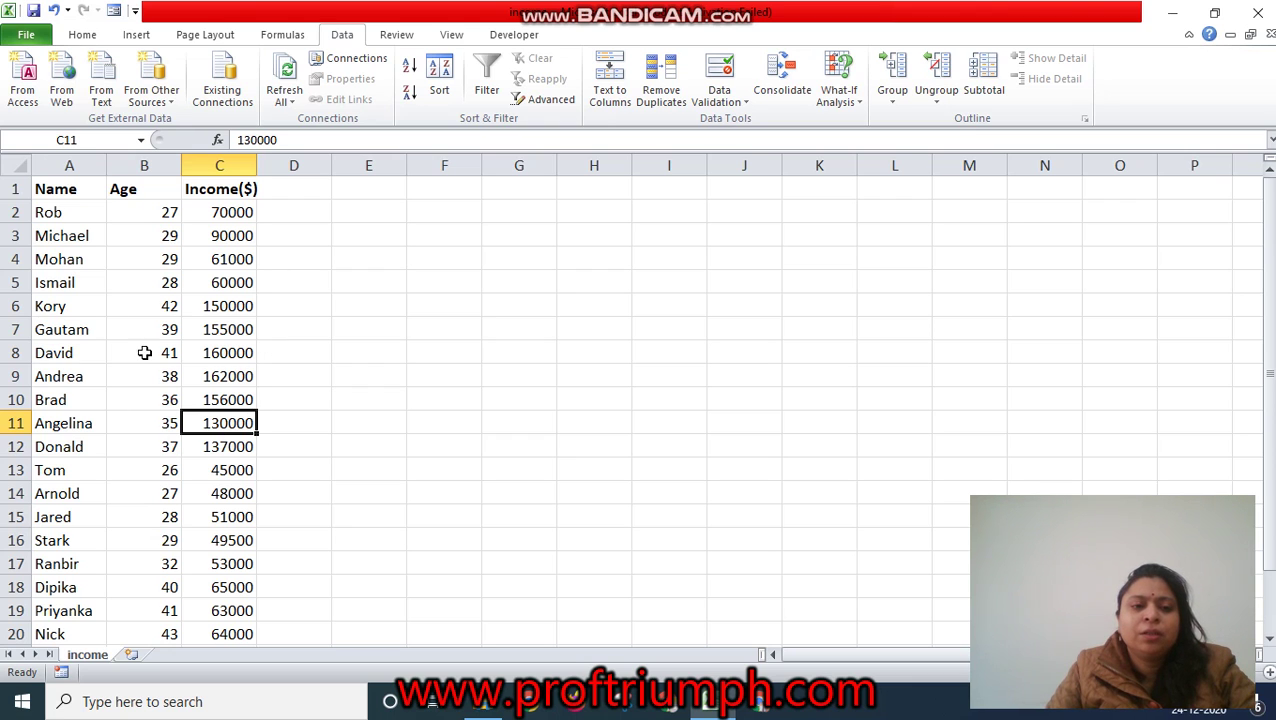
{"action": "scroll", "coordinate": [156, 500], "scroll_direction": "down", "scroll_amount": 3}
{"action": "scroll", "coordinate": [161, 505], "scroll_direction": "up", "scroll_amount": 3}
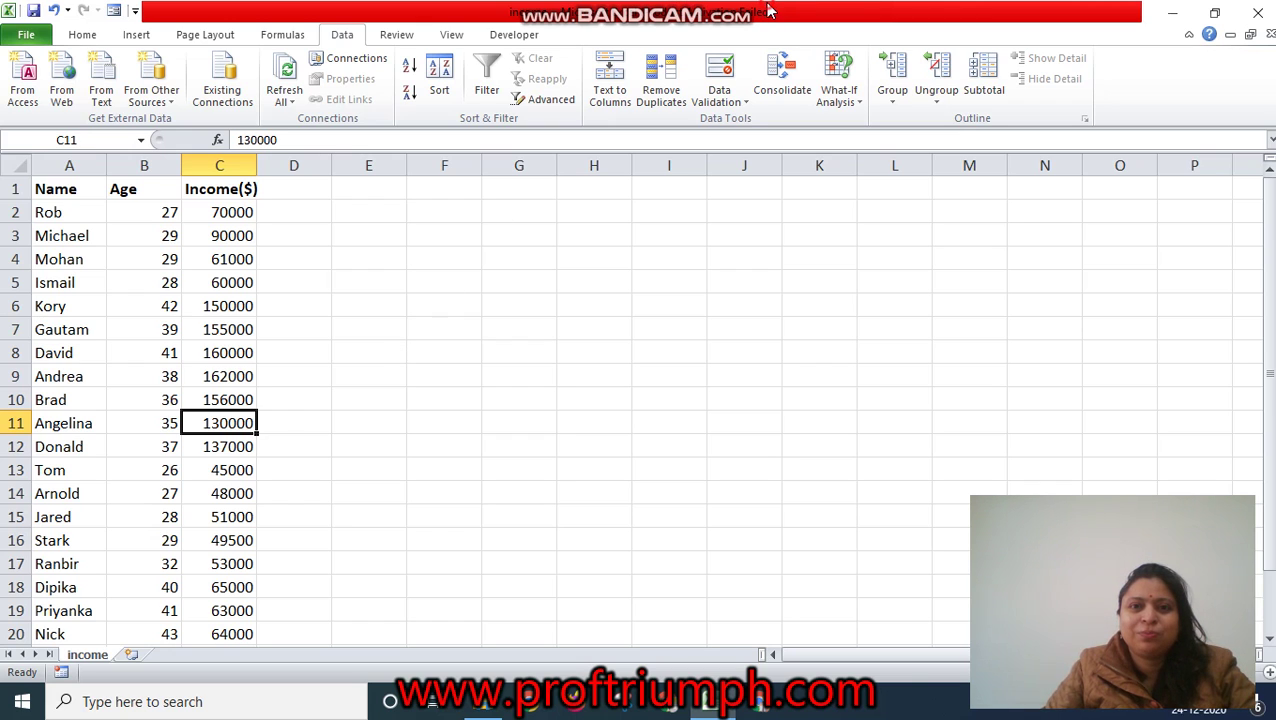
{"action": "left_click", "coordinate": [1107, 711]}
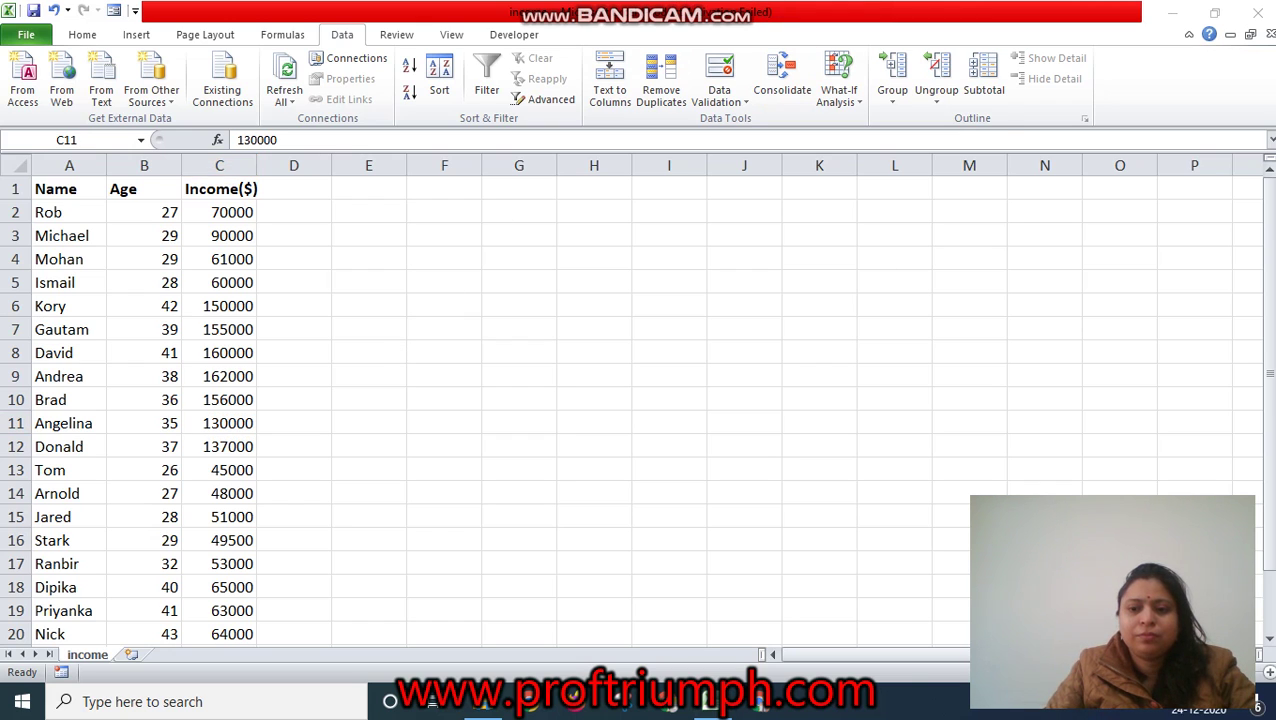